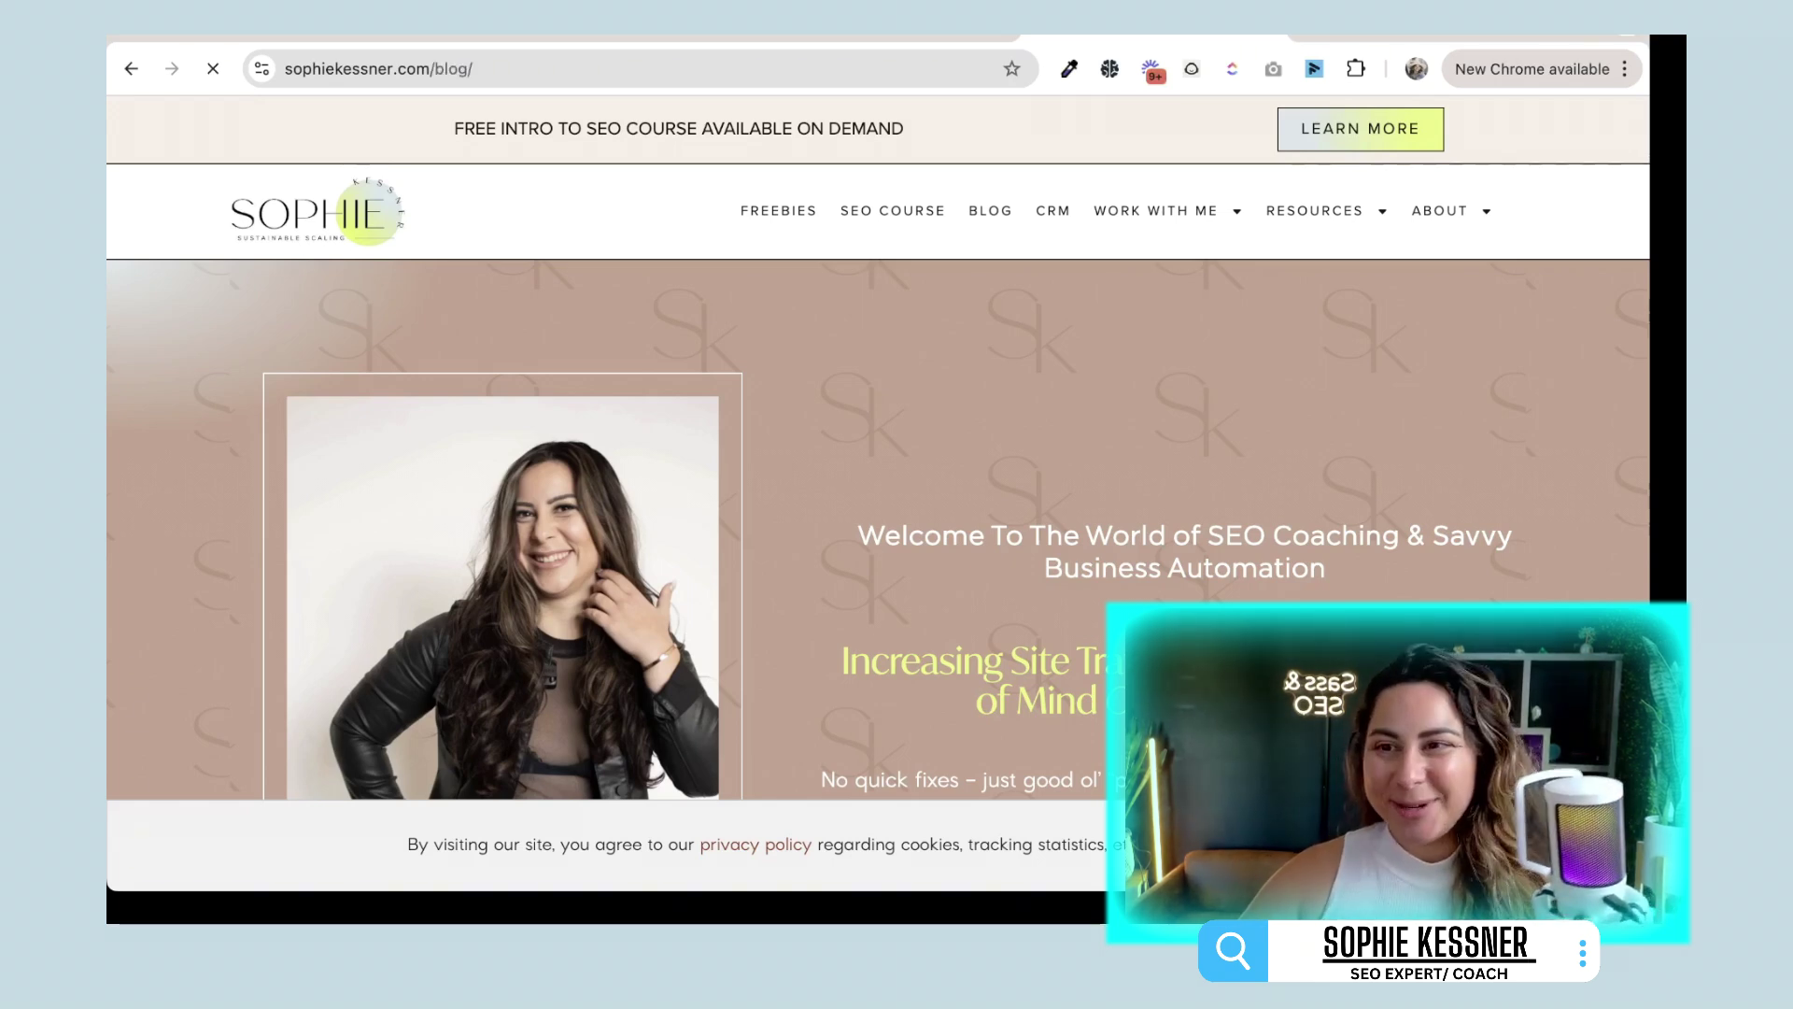
Step: Open the Personal Brand v Business Brand article from the blog's article cards
{"action": "scroll", "coordinate": [878, 448], "scroll_direction": "down", "scroll_amount": 10}
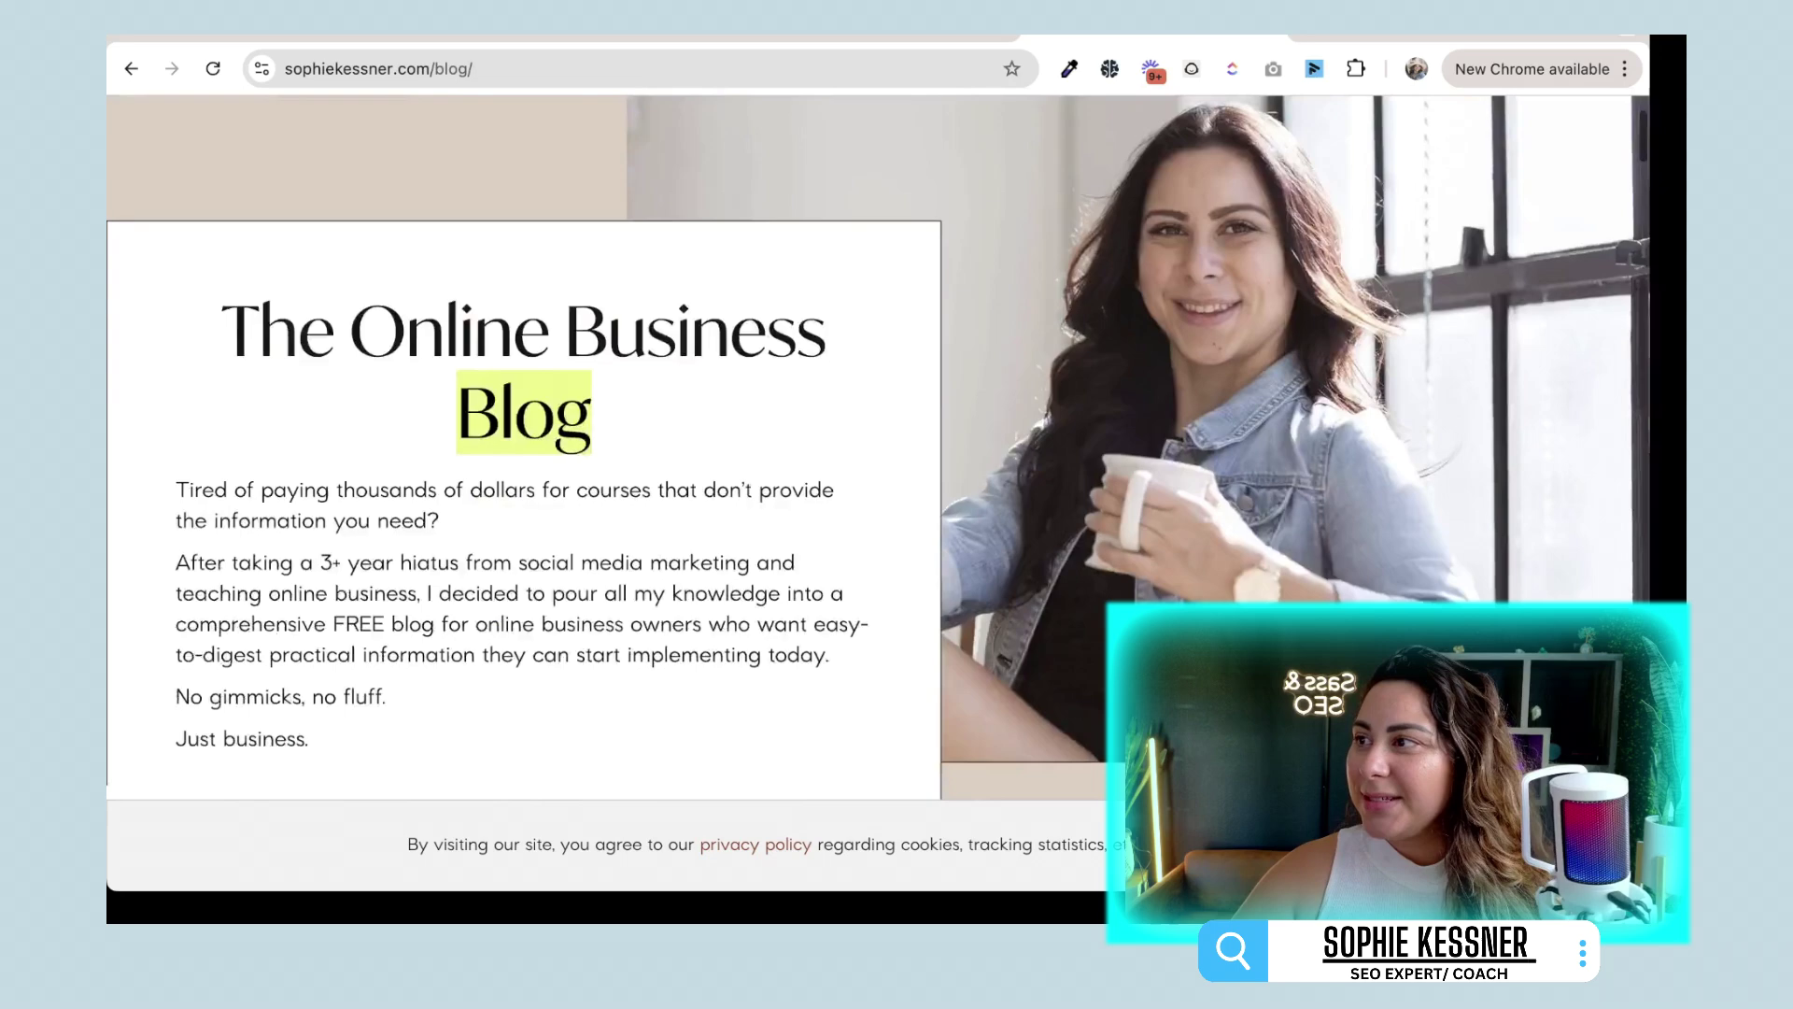
{"action": "scroll", "coordinate": [878, 448], "scroll_direction": "down", "scroll_amount": 1}
{"action": "scroll", "coordinate": [878, 449], "scroll_direction": "down", "scroll_amount": 8}
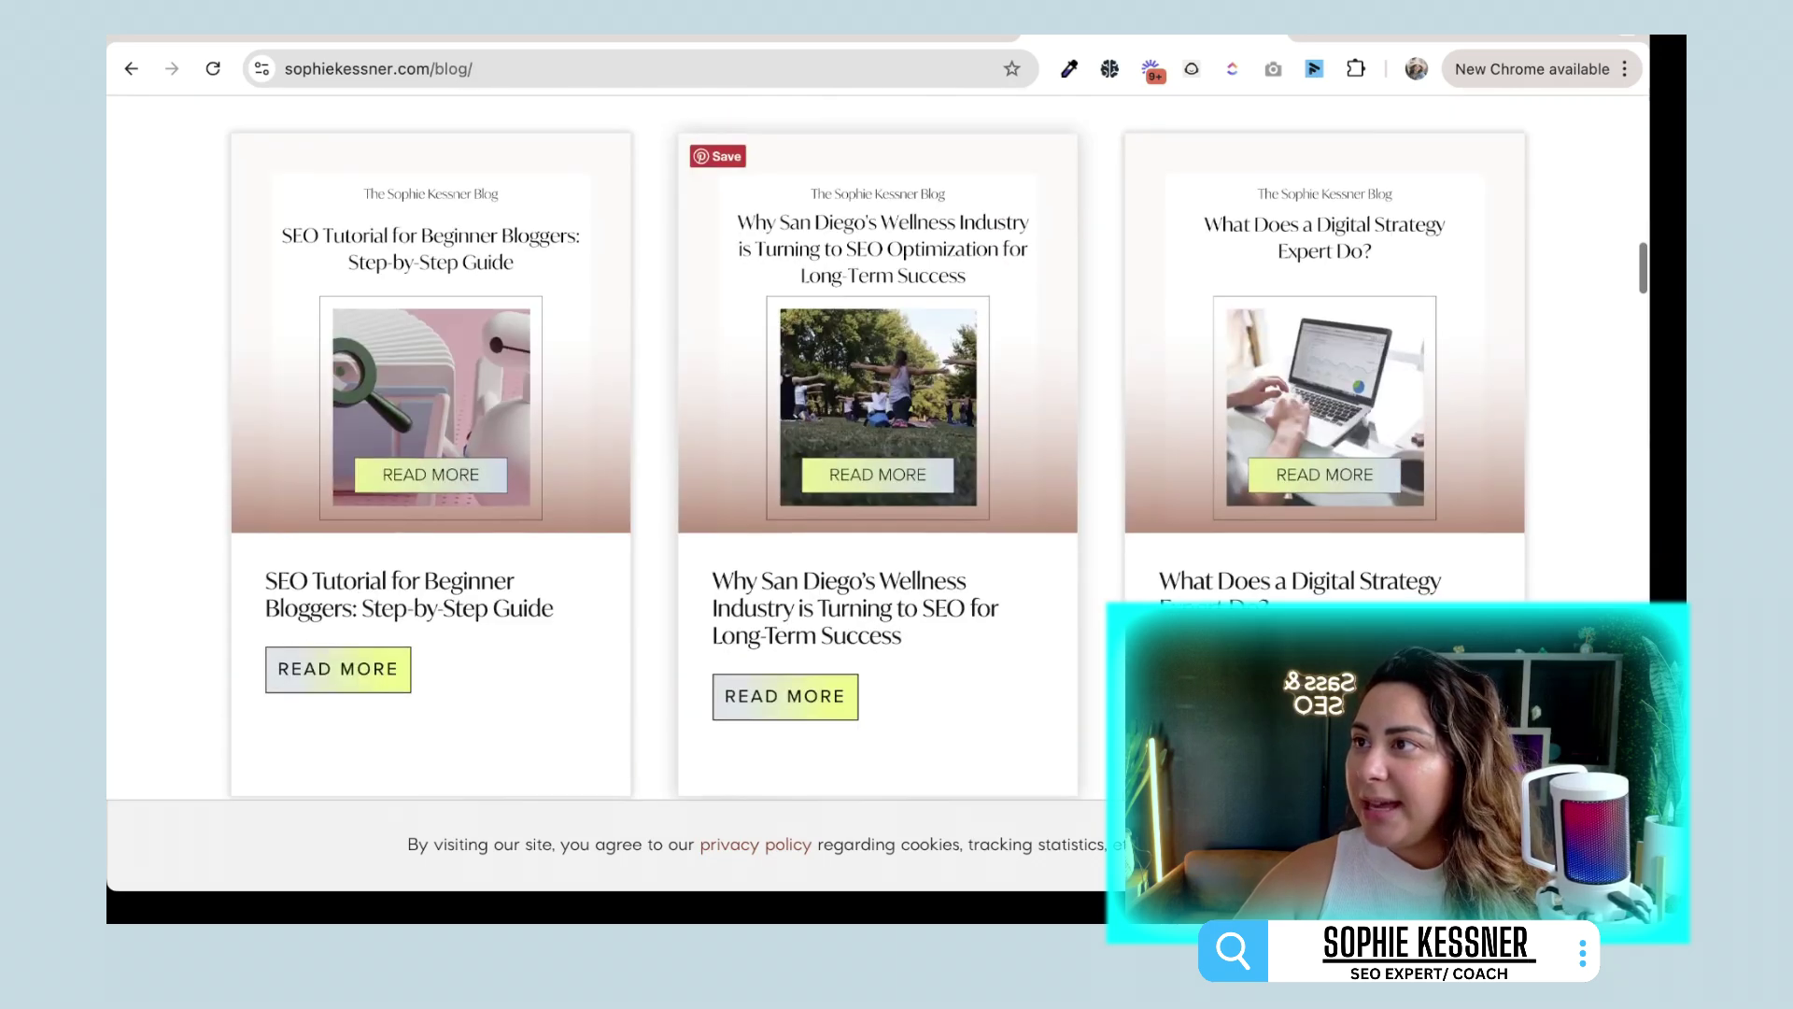
{"action": "scroll", "coordinate": [878, 448], "scroll_direction": "down", "scroll_amount": 8}
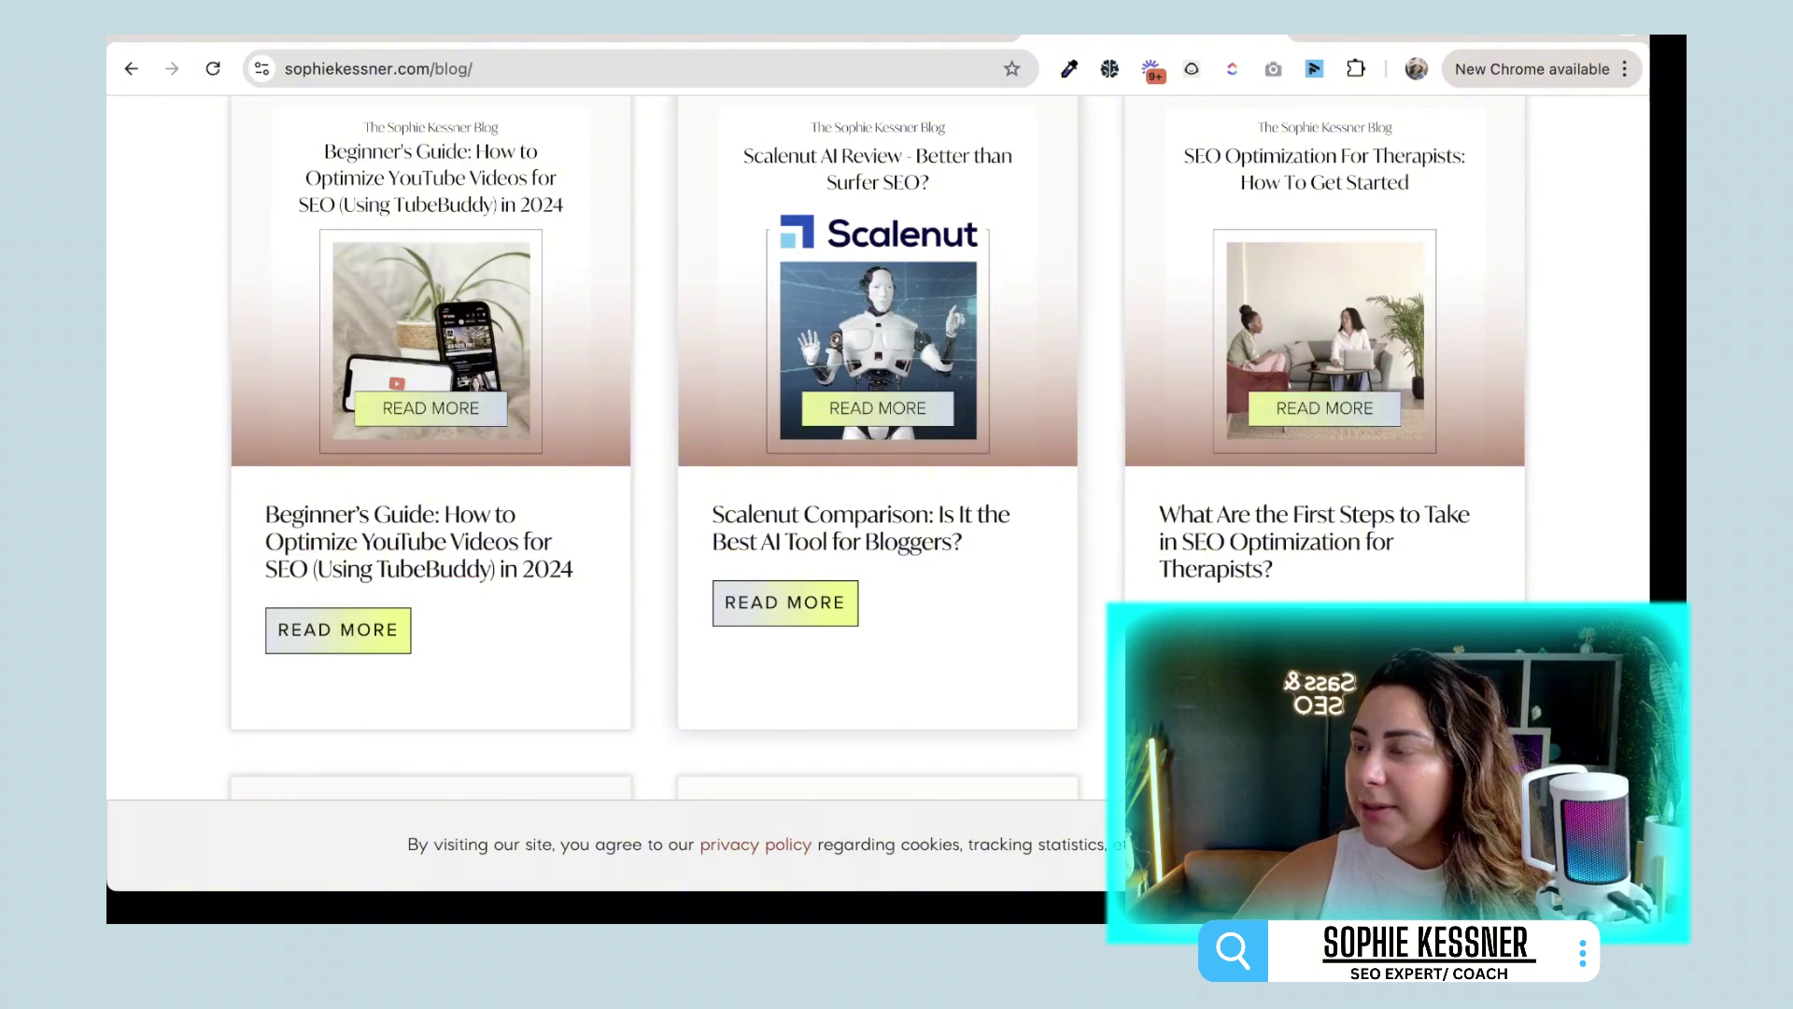
{"action": "scroll", "coordinate": [878, 448], "scroll_direction": "down", "scroll_amount": 8}
{"action": "left_click", "coordinate": [1232, 566]}
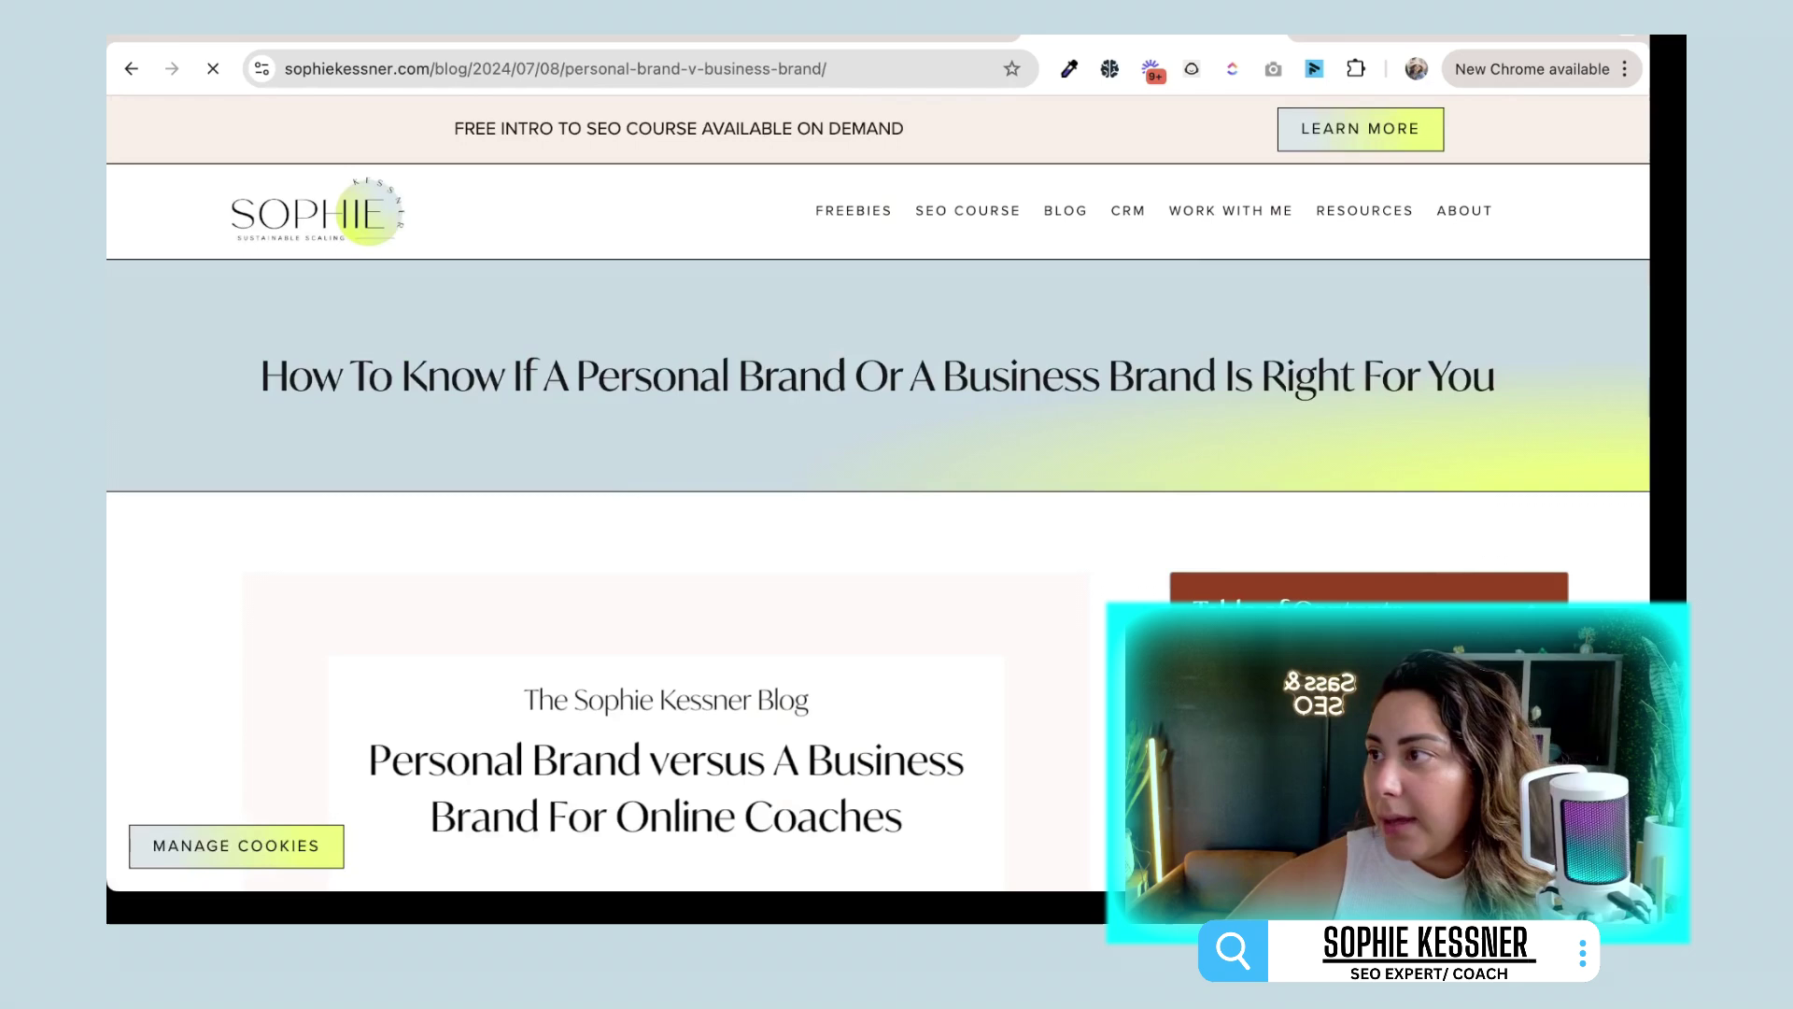
Step: Select the article's web address in the address bar for copying
{"action": "scroll", "coordinate": [654, 421], "scroll_direction": "down", "scroll_amount": 5}
{"action": "scroll", "coordinate": [665, 457], "scroll_direction": "down", "scroll_amount": 1}
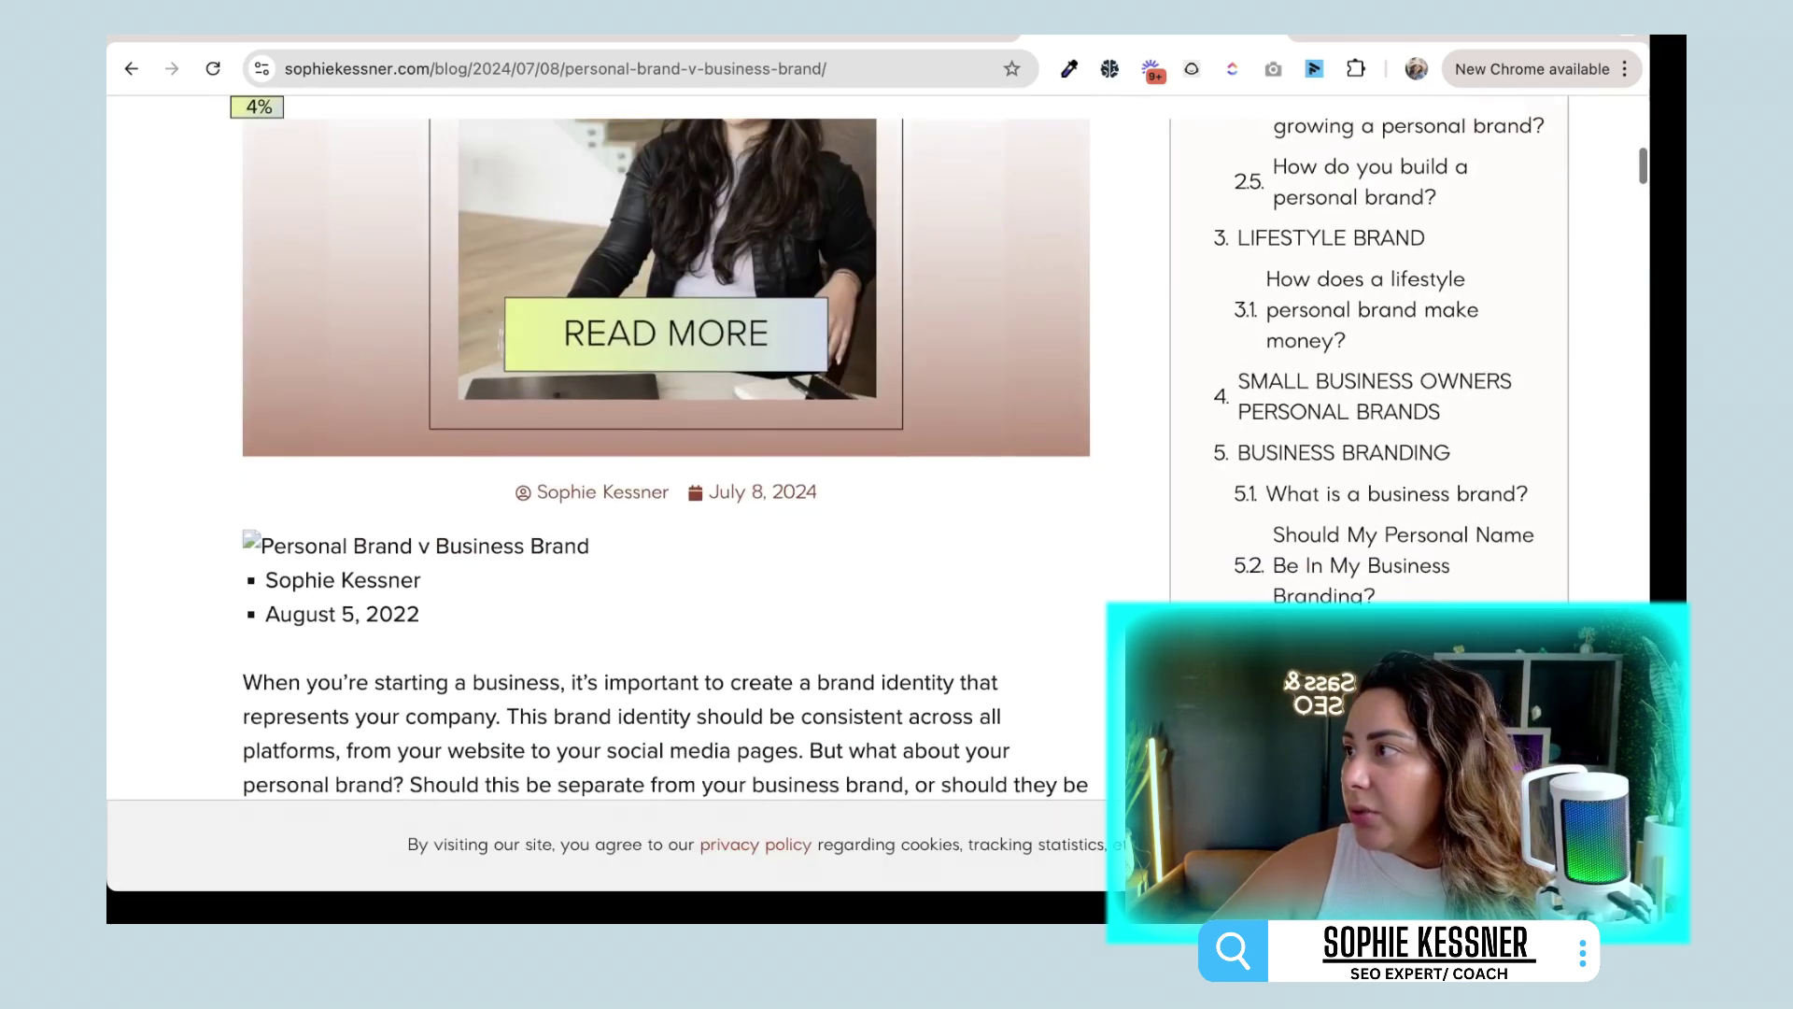
{"action": "key", "text": "ctrl+l"}
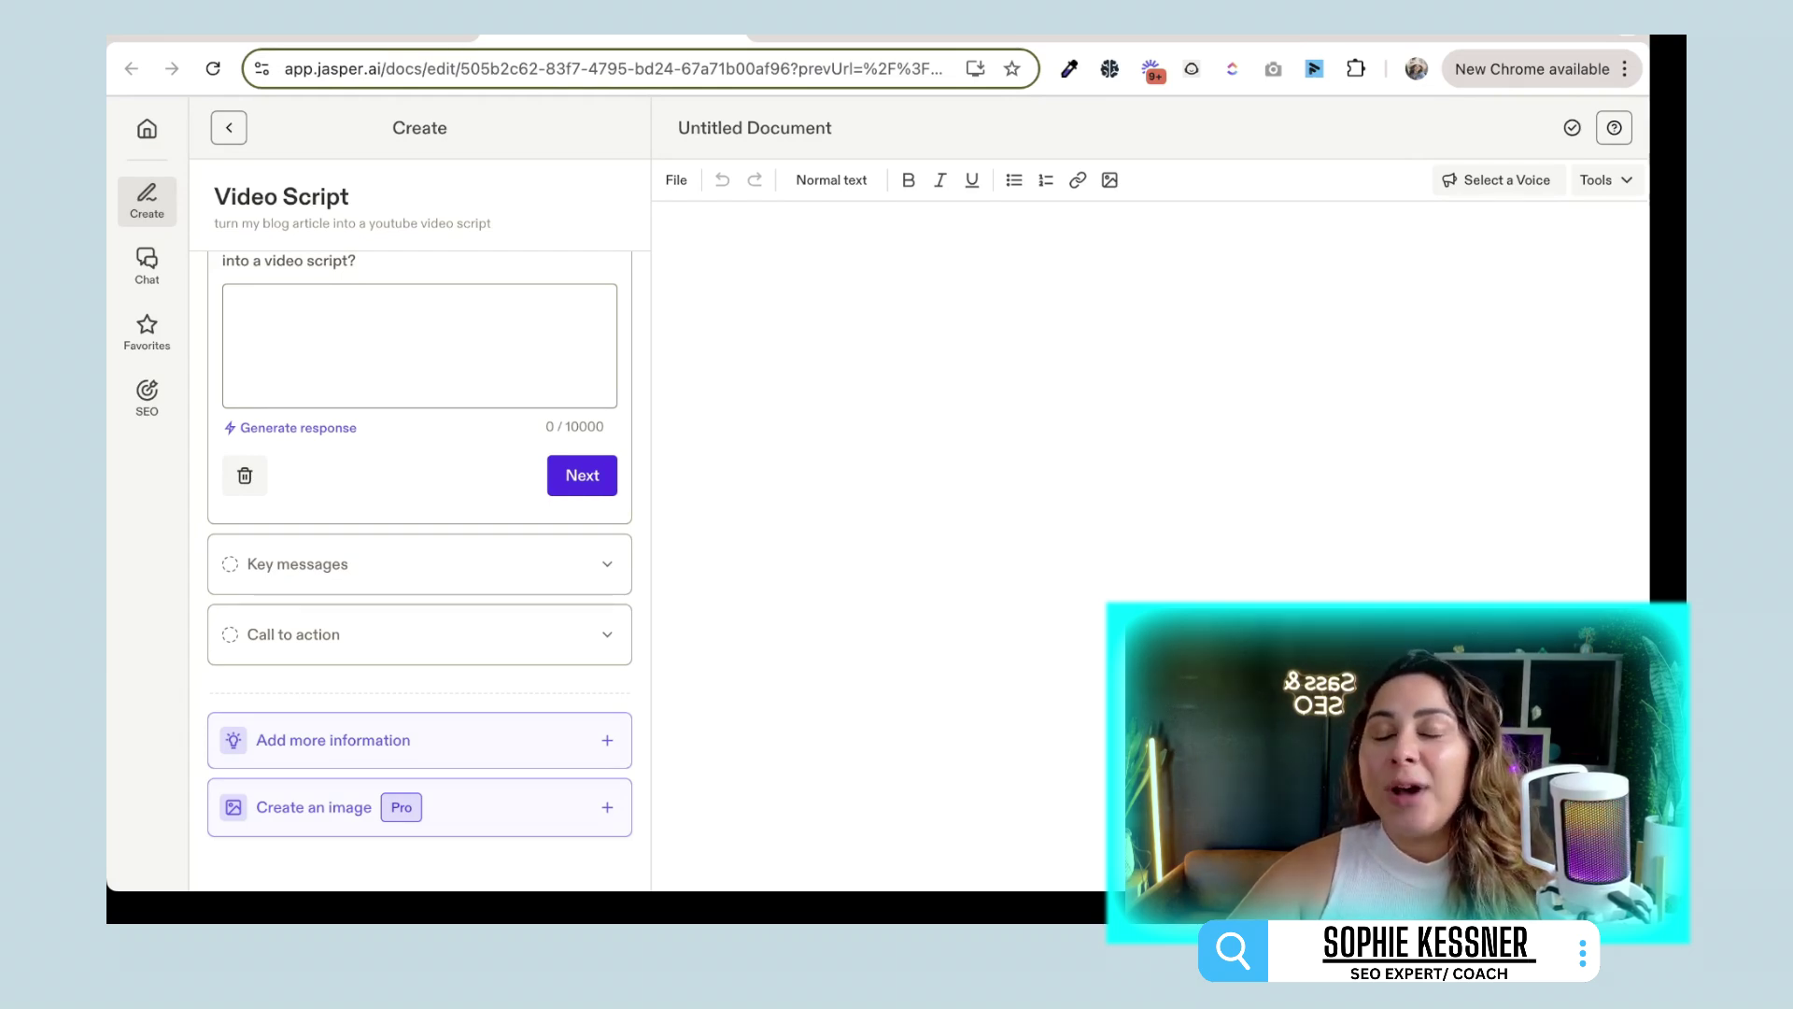
Step: Scroll up in Jasper's Video Script template panel
{"action": "scroll", "coordinate": [419, 523], "scroll_direction": "up", "scroll_amount": 3}
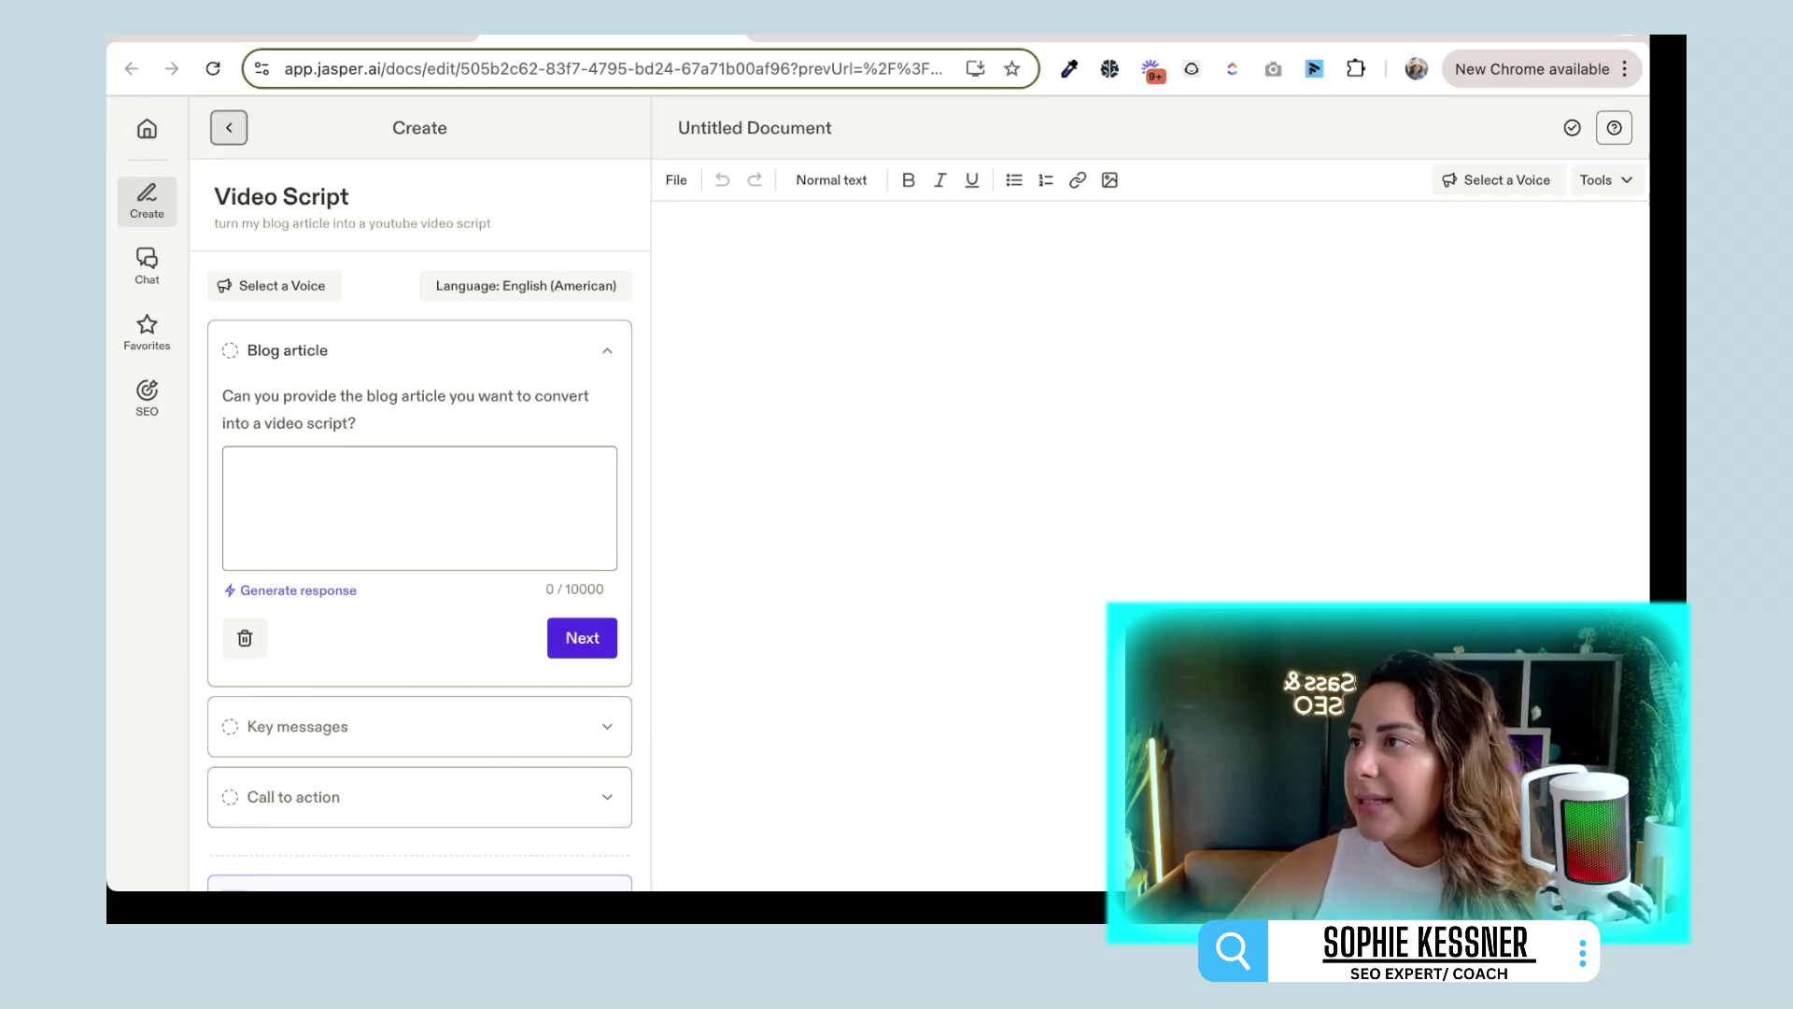
Step: From Jasper home, request turning my blog article into a YouTube video script
{"action": "left_click", "coordinate": [229, 127]}
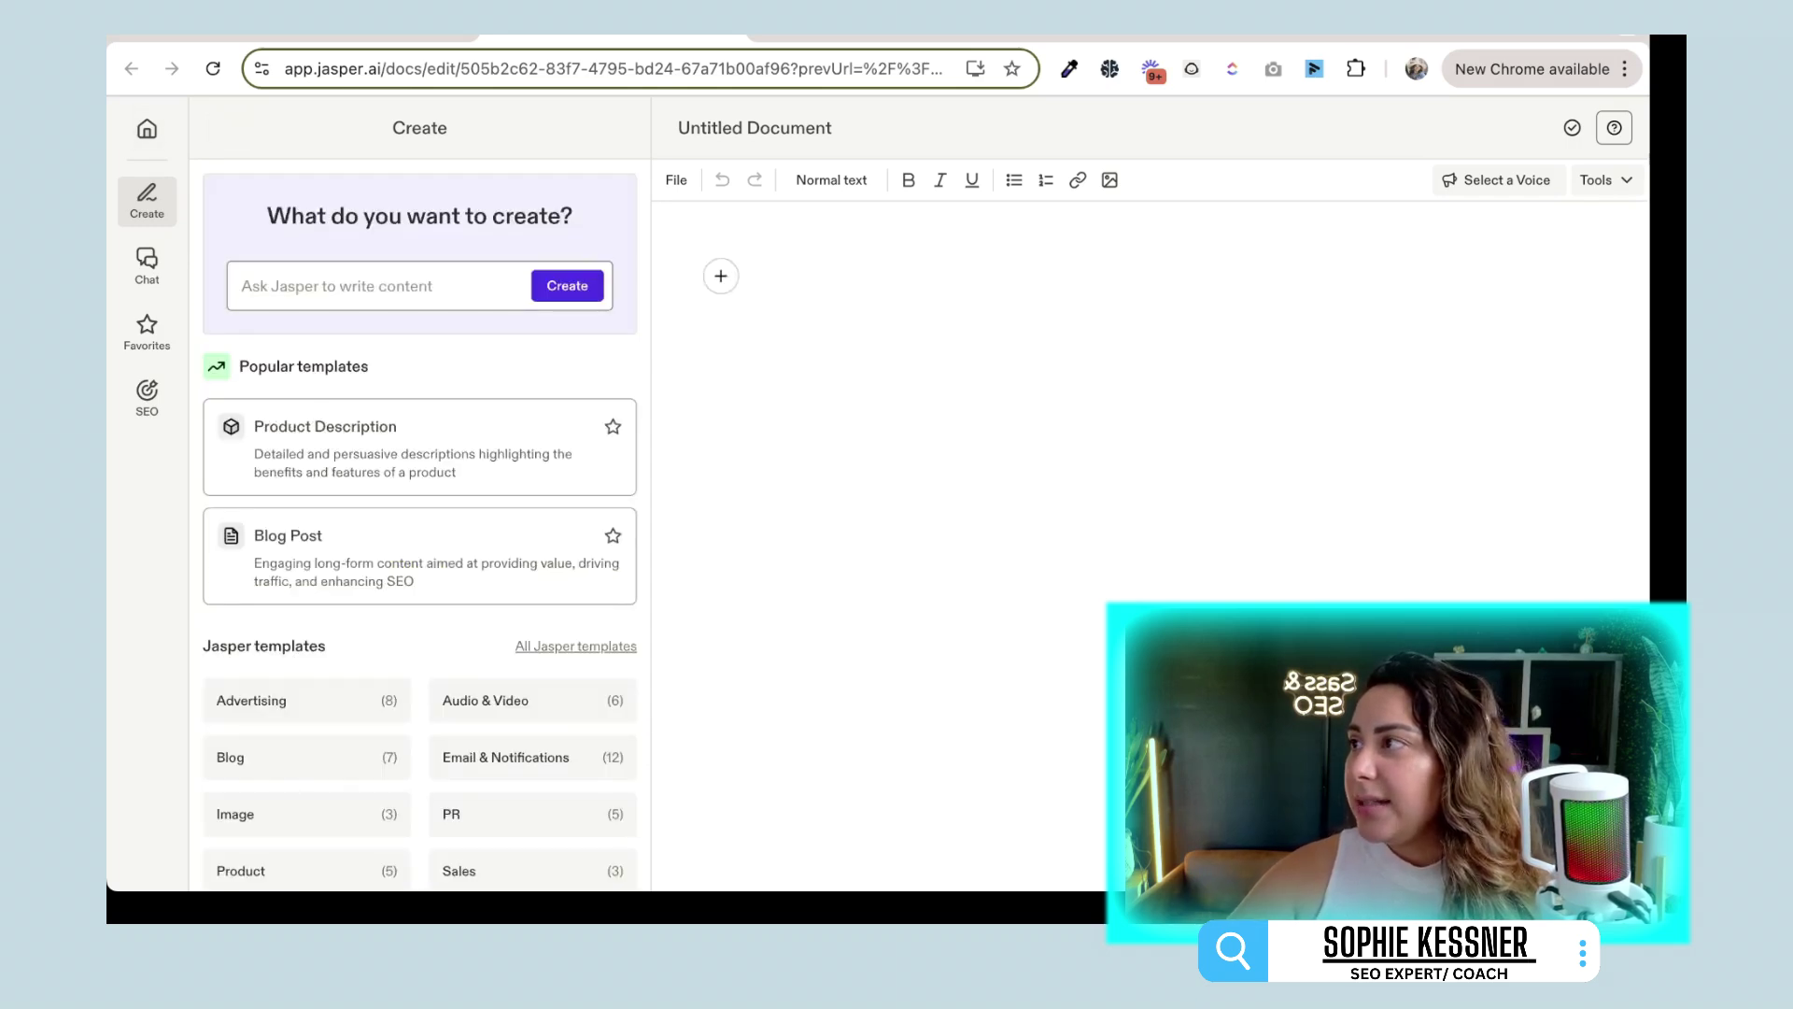
{"action": "key", "text": "alt+Left"}
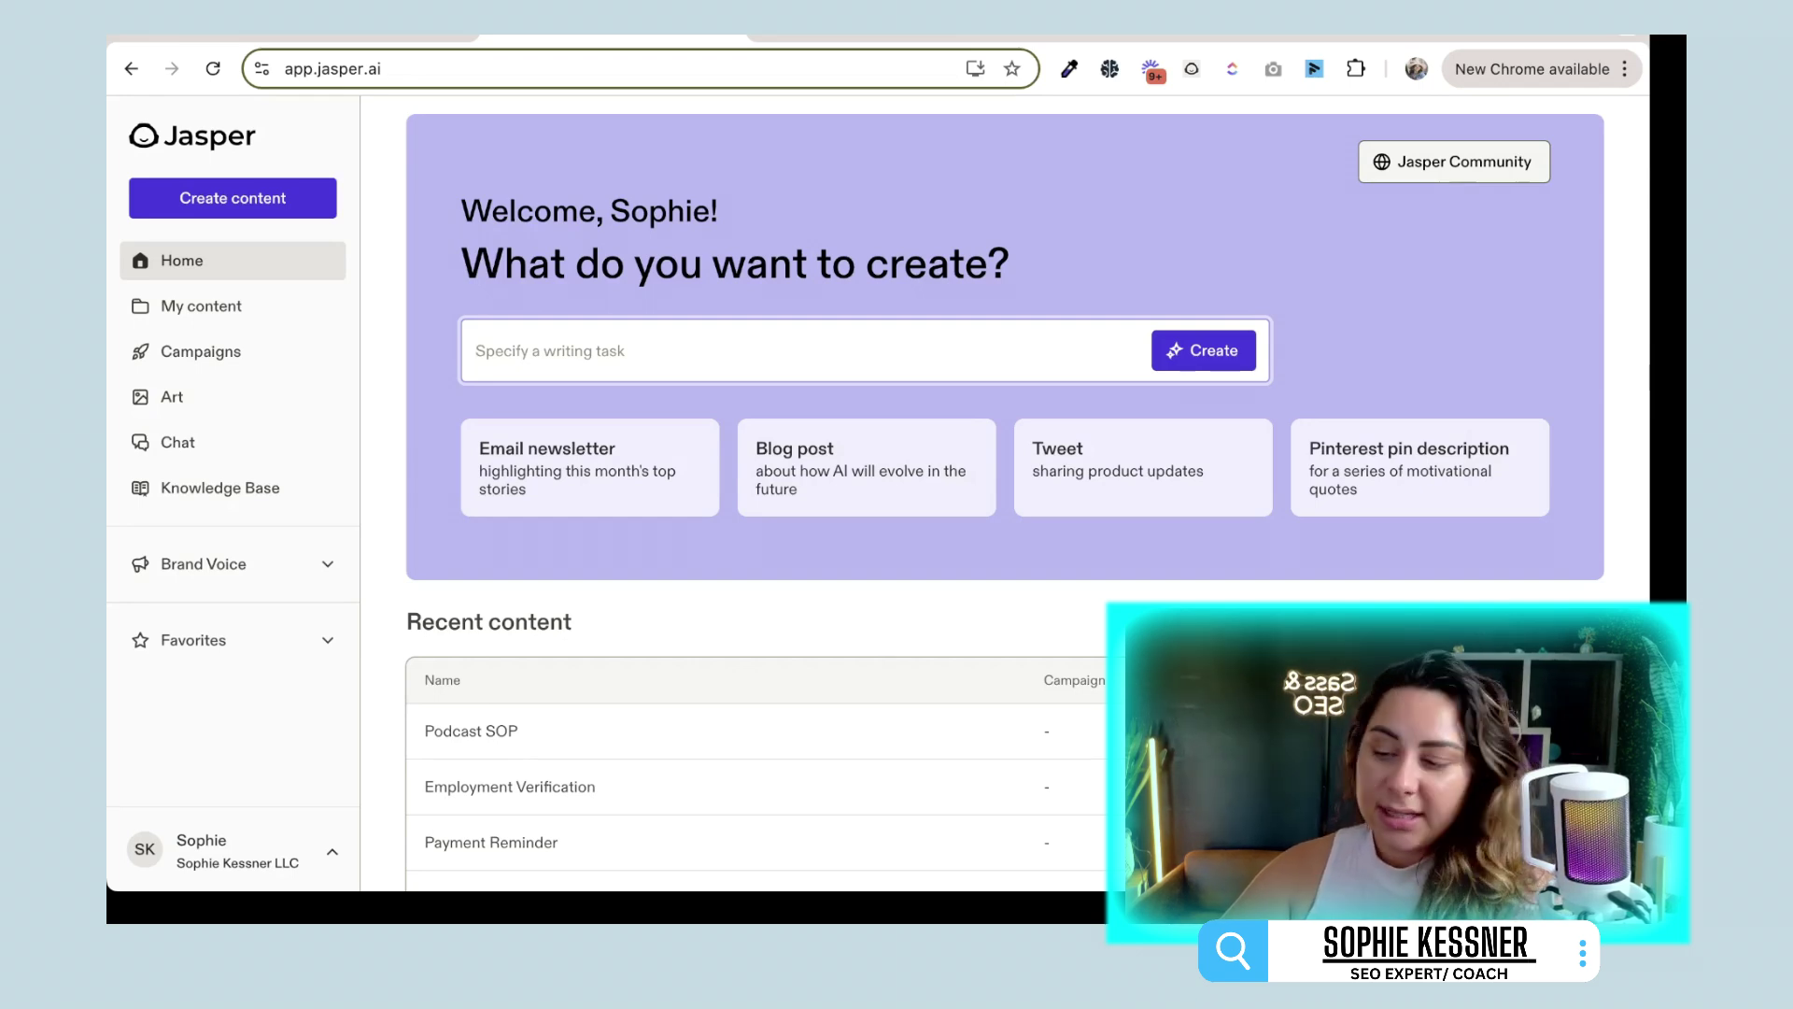
{"action": "type", "text": "turn my"}
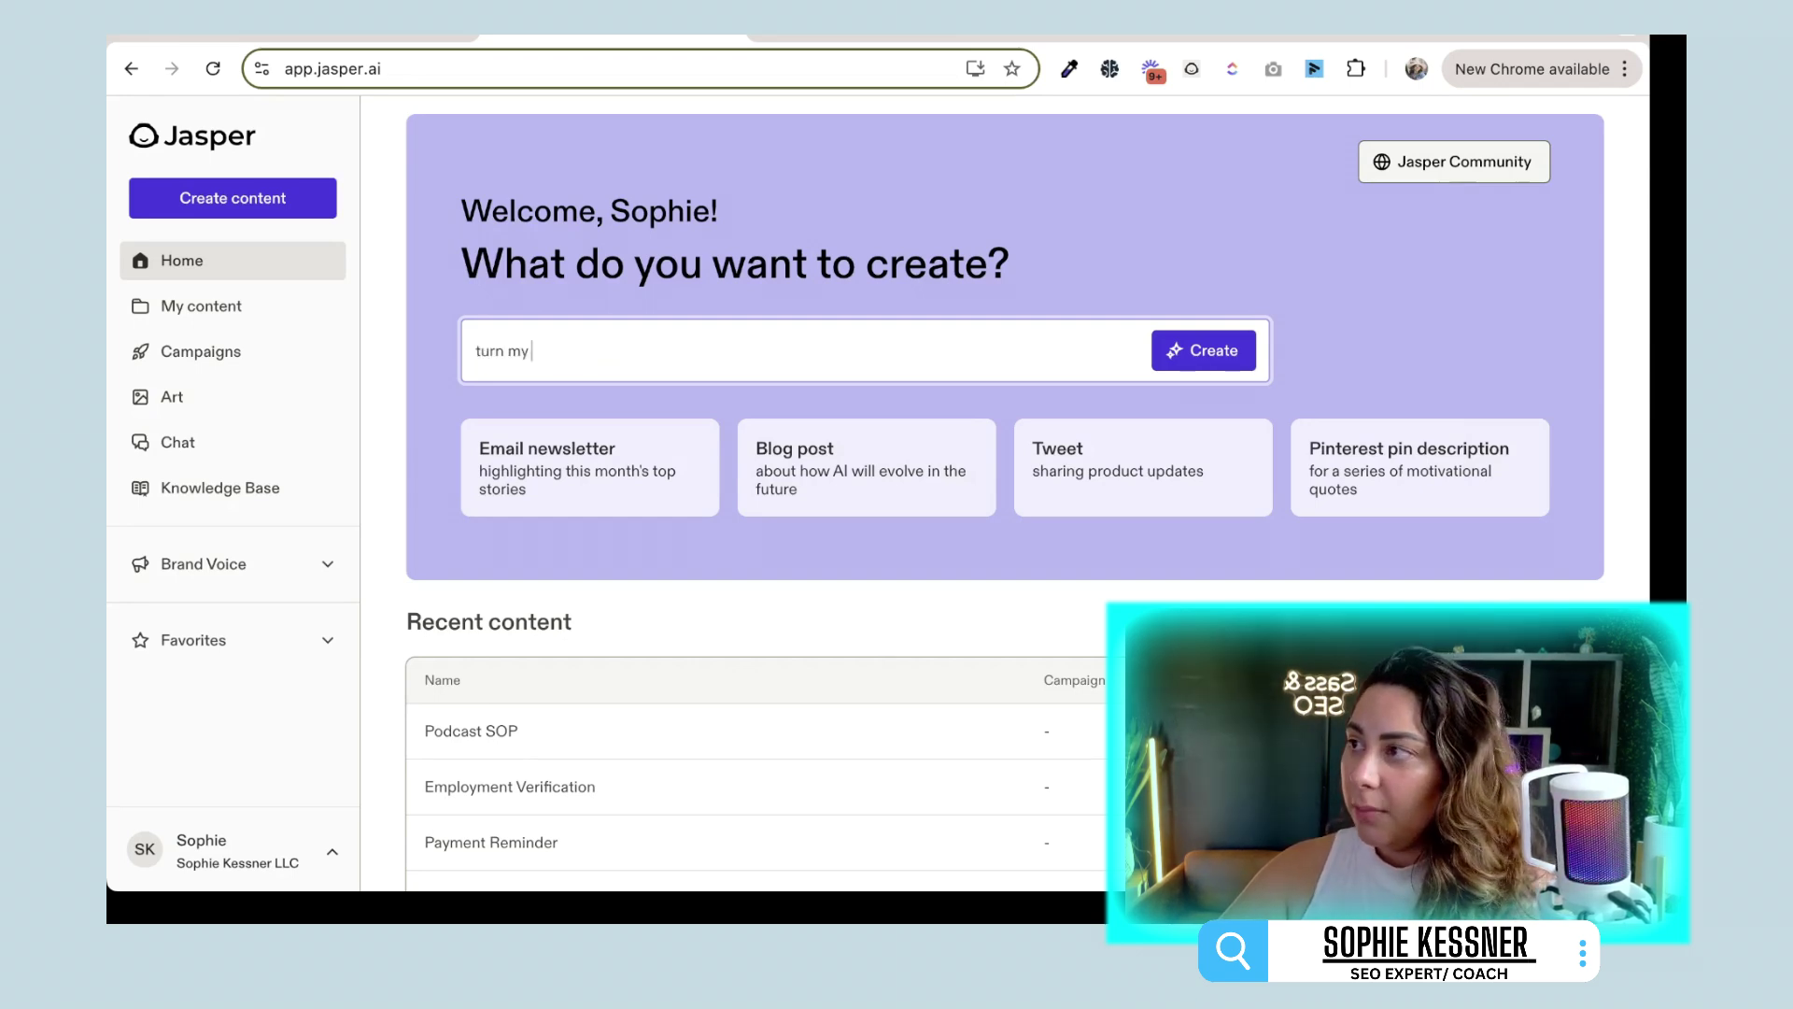
{"action": "type", "text": " blog article in"}
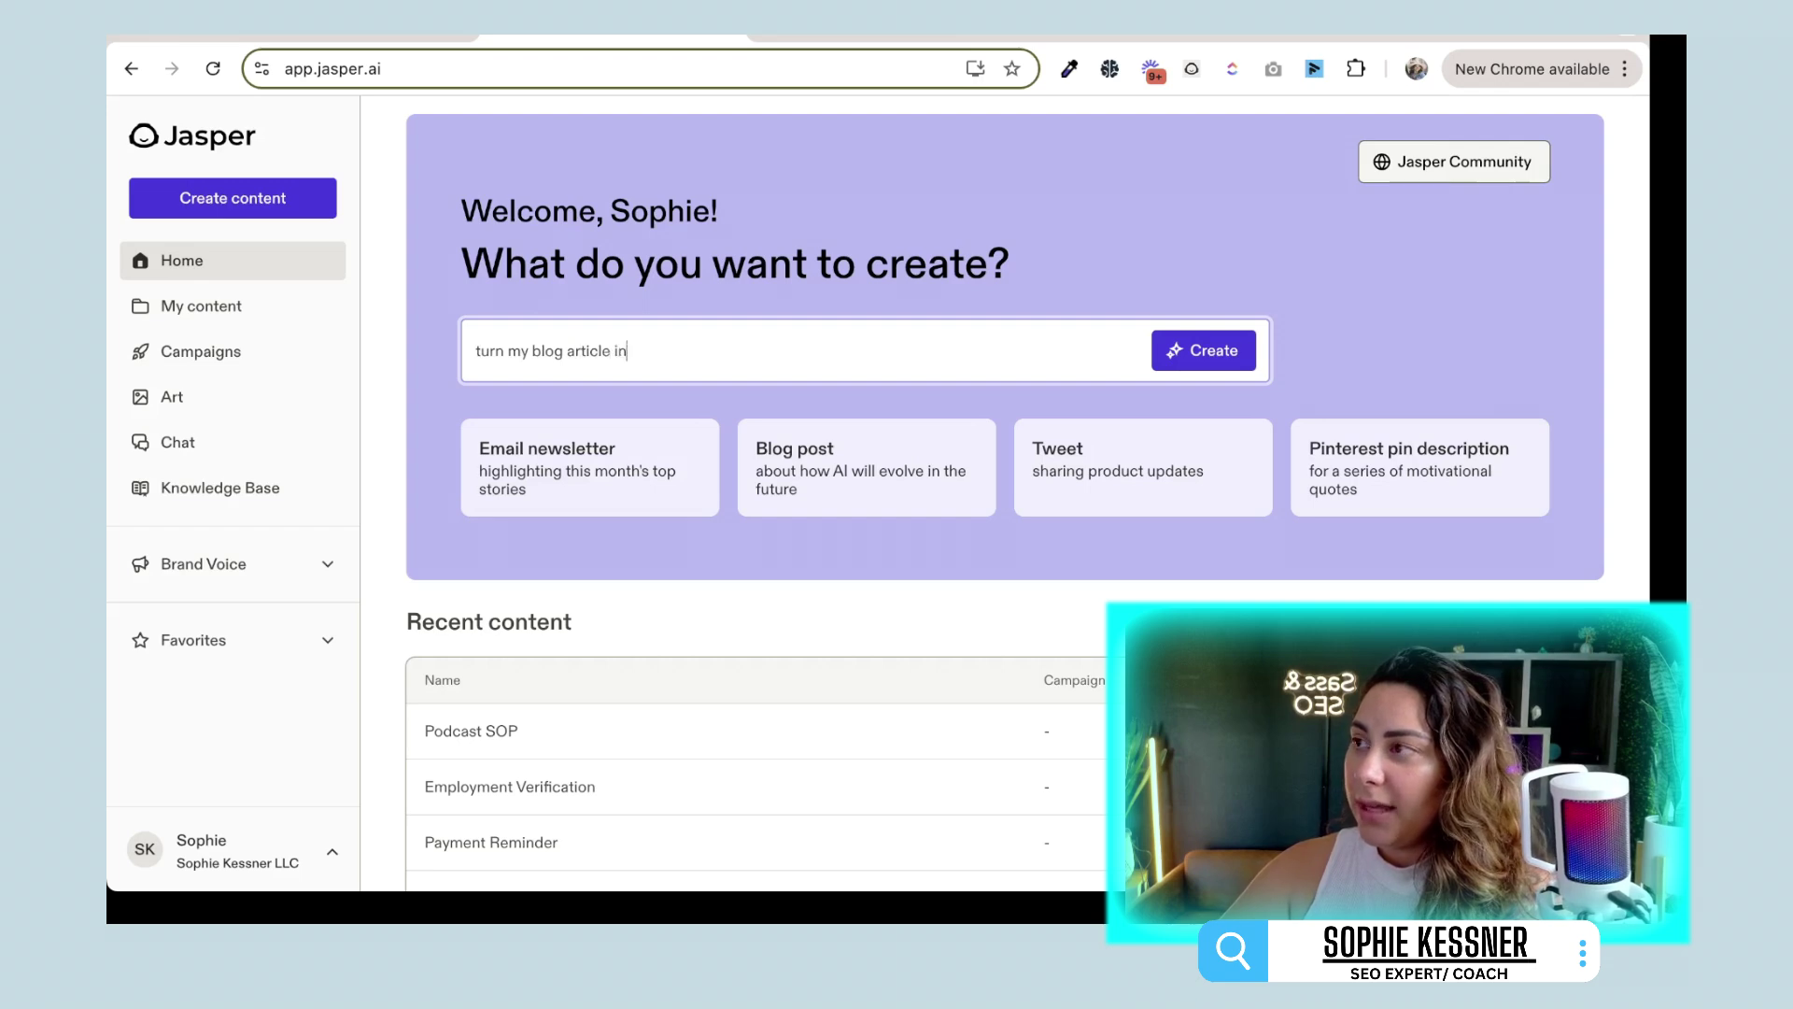
{"action": "type", "text": "to anoutube"}
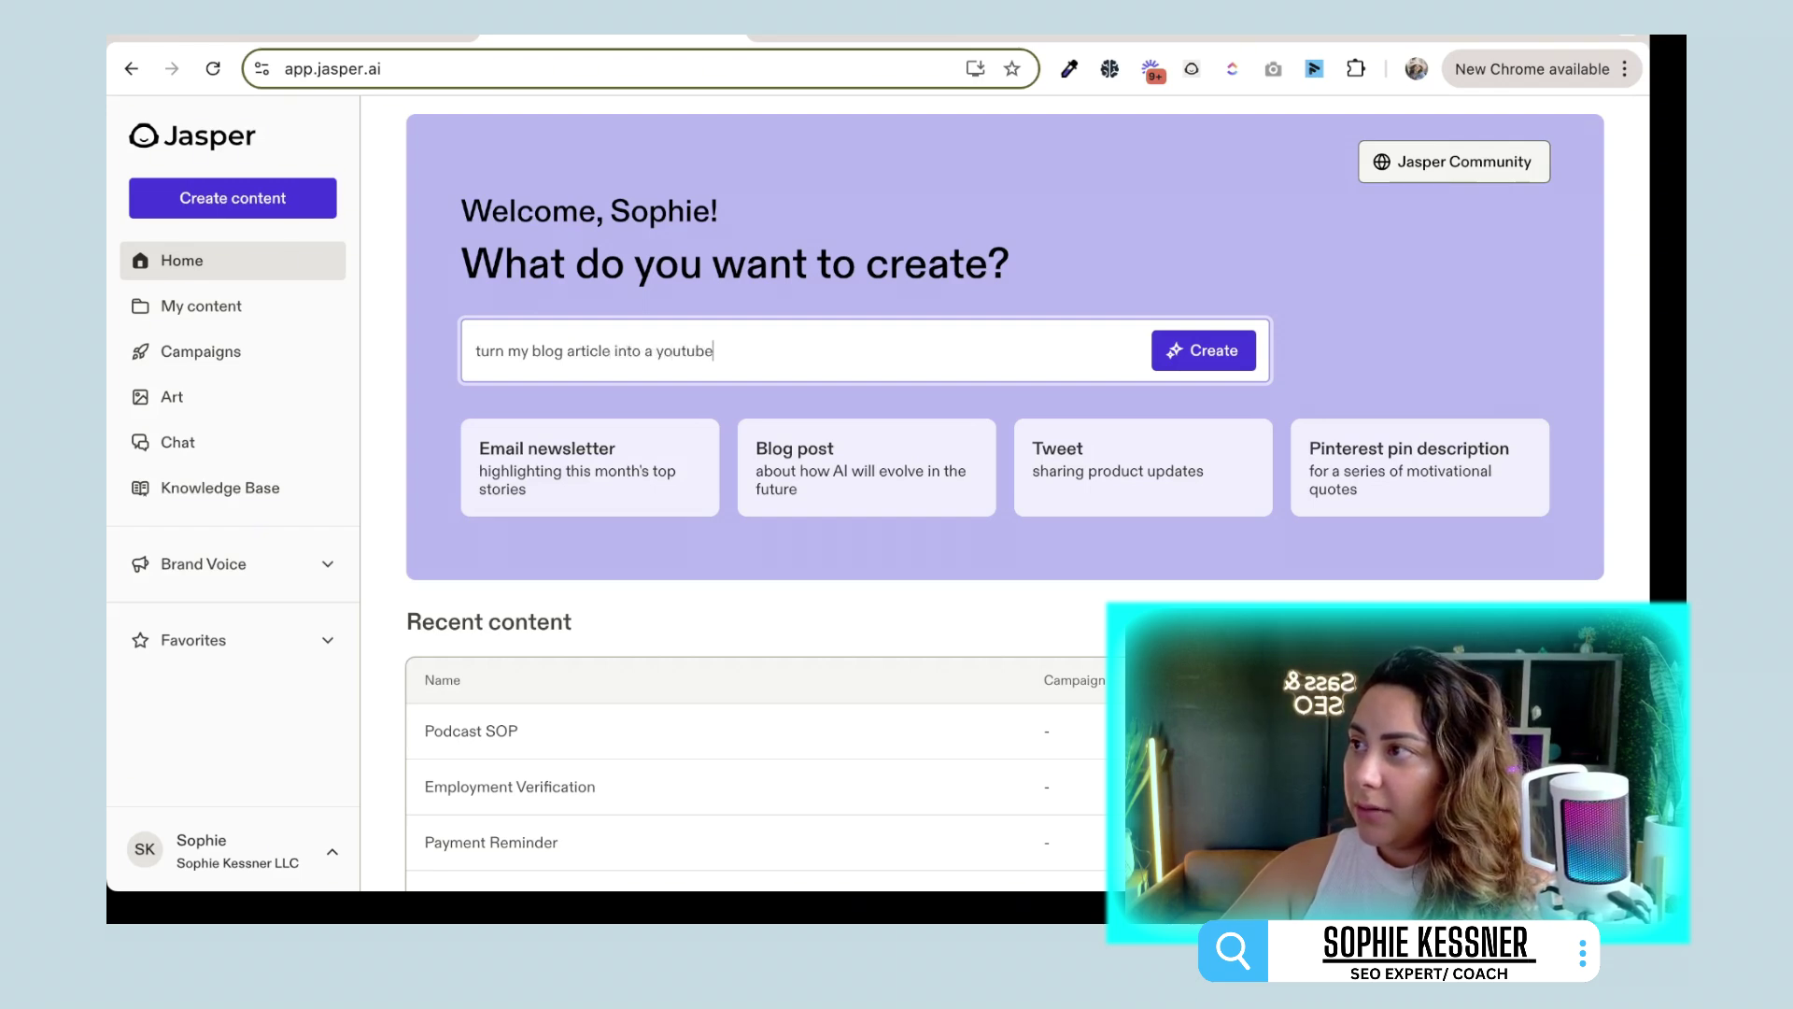
{"action": "type", "text": " video script i can usw"}
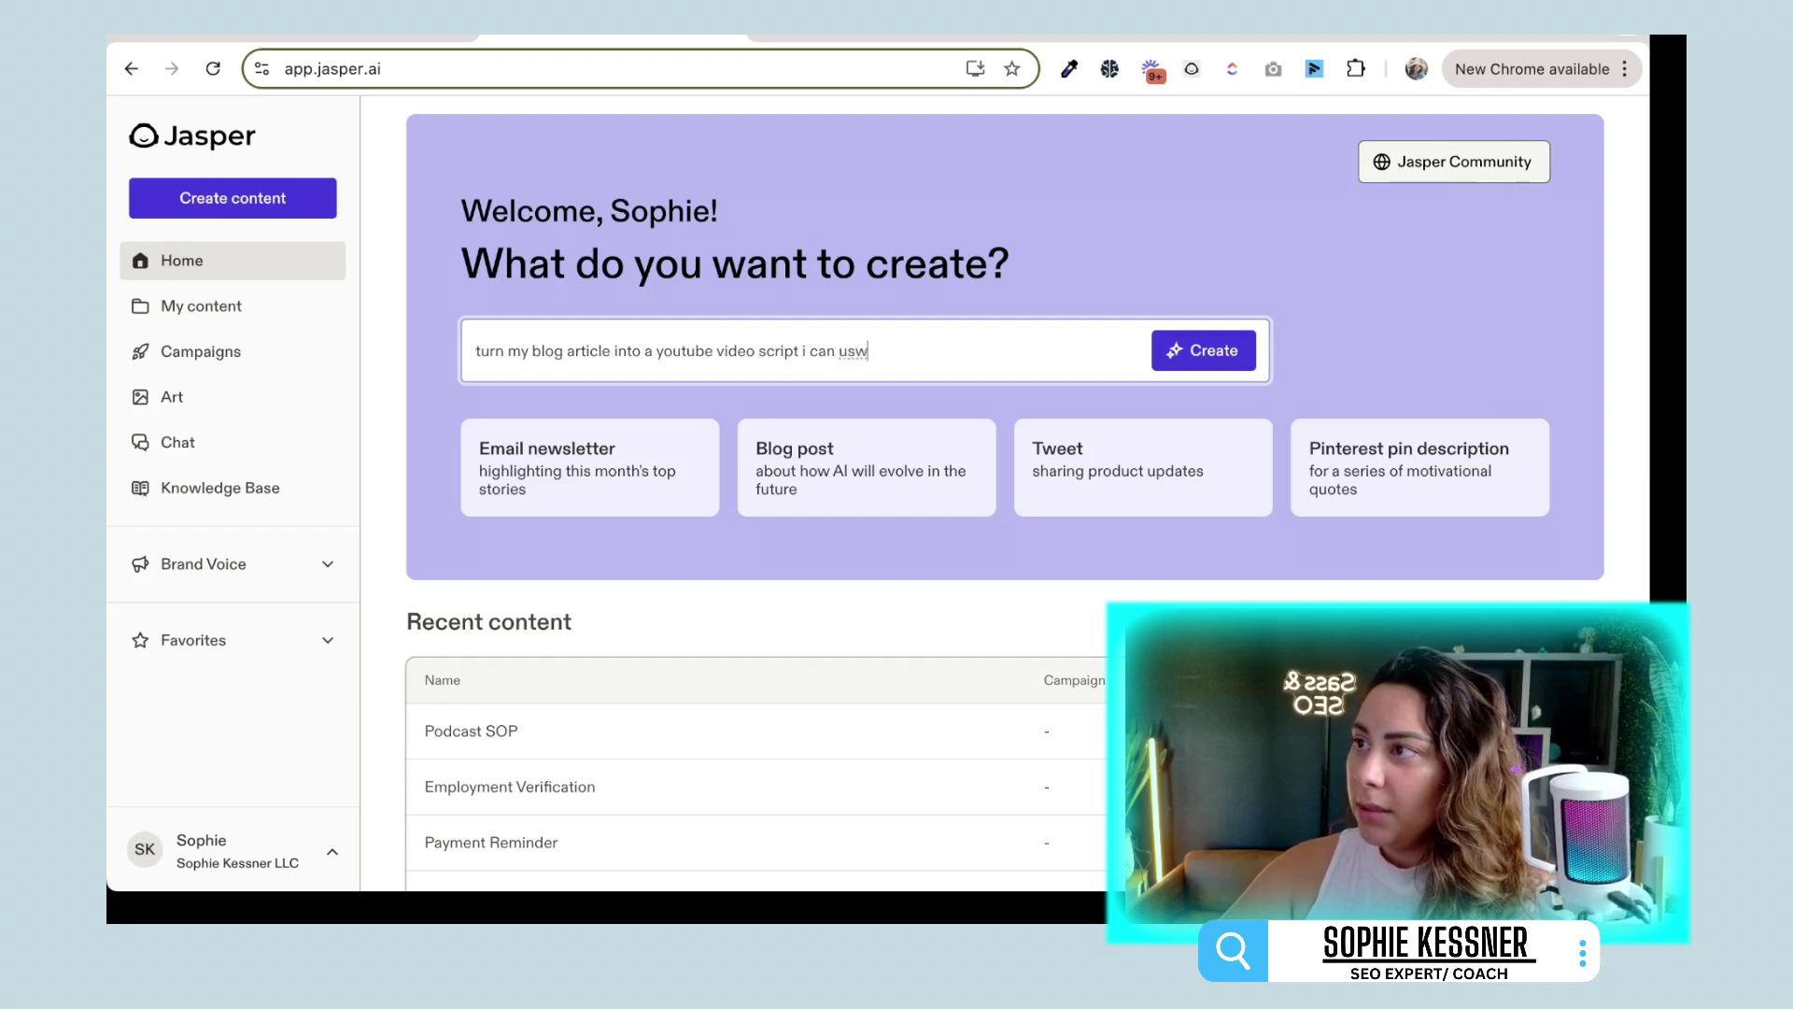
{"action": "key", "text": "BackSpace"}
{"action": "type", "text": "e to re"}
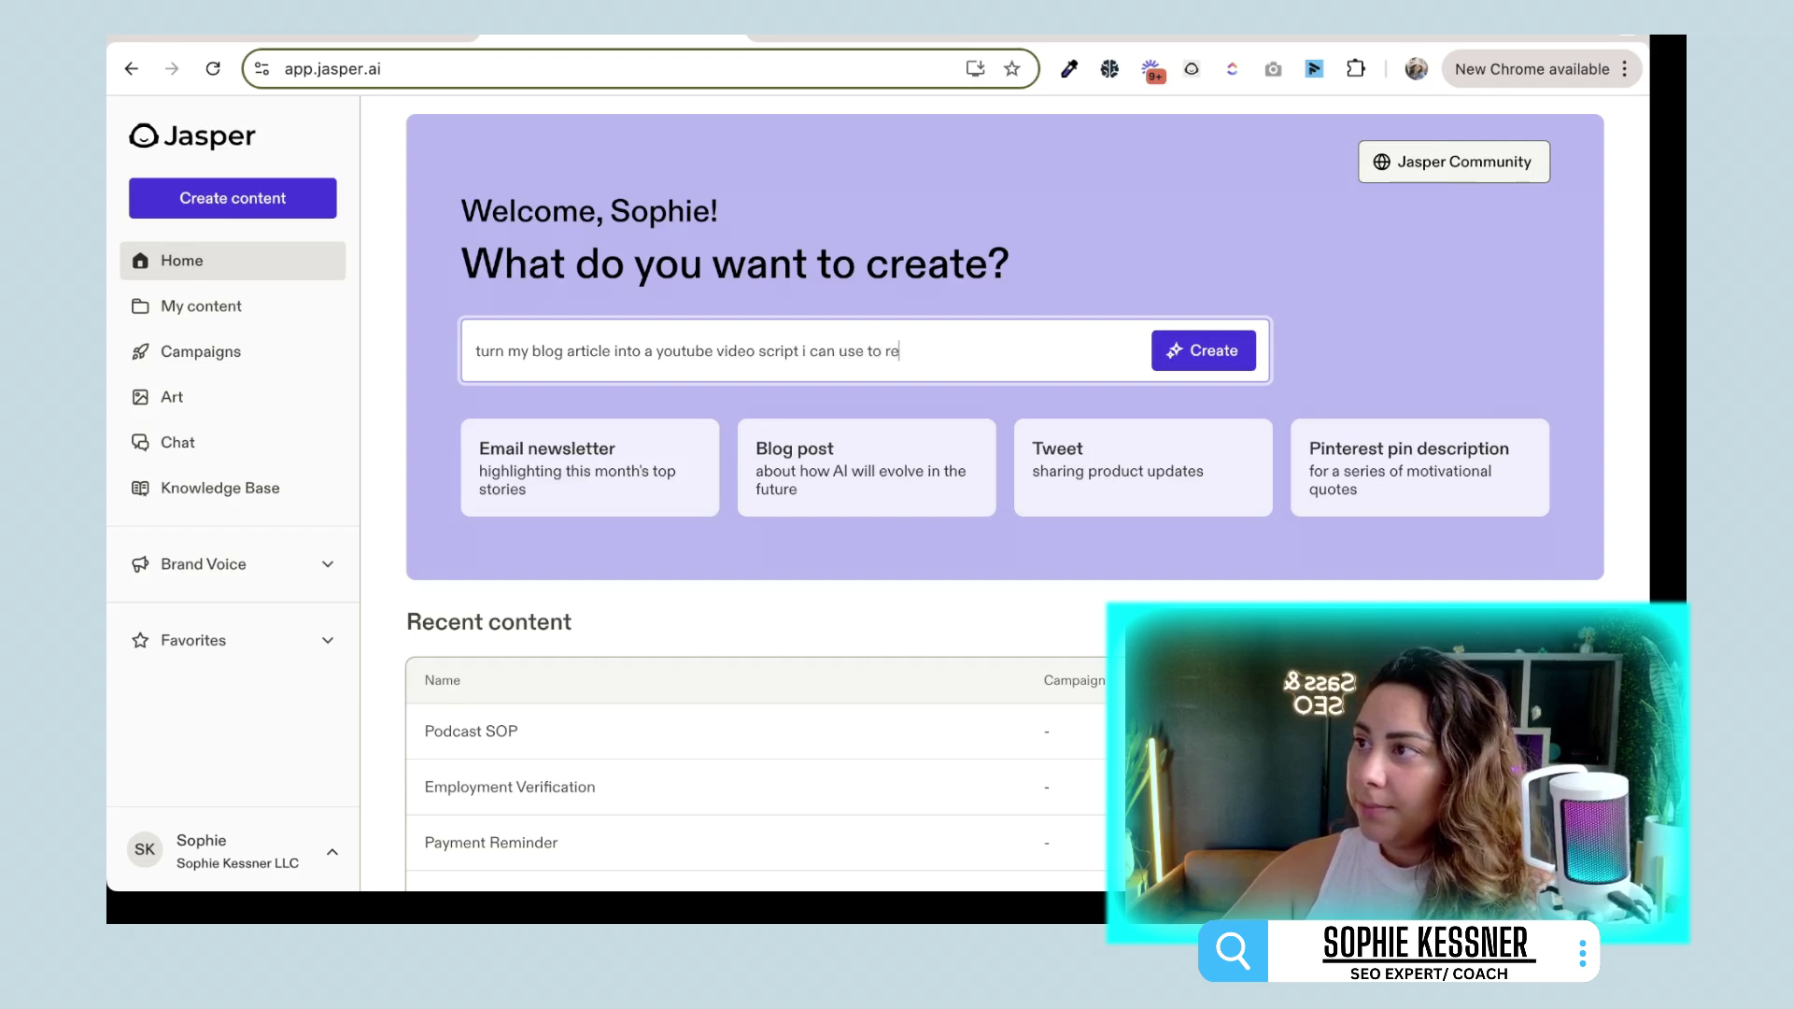
{"action": "key", "text": "Return"}
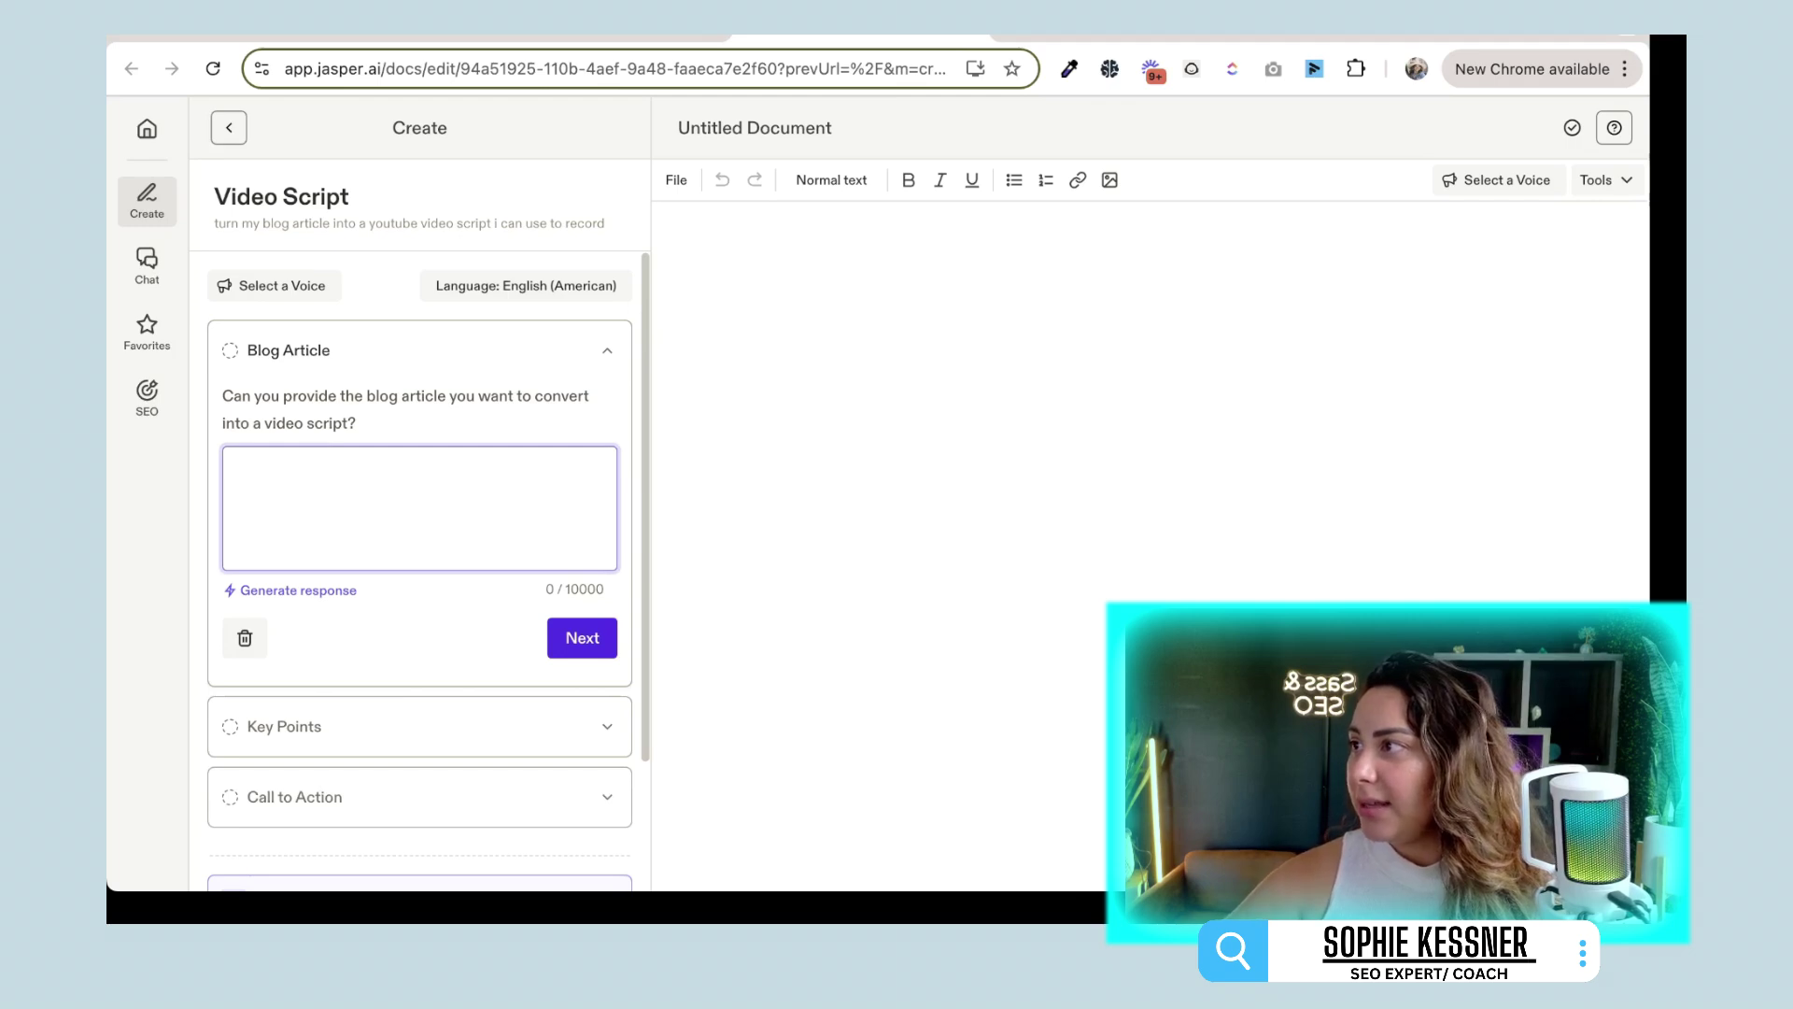
Step: Paste the personal brand article's URL into the Blog Article field
{"action": "type", "text": "https://sophiekessner.com/blog/2024/07/08/personal-brand-v-business-brand/"}
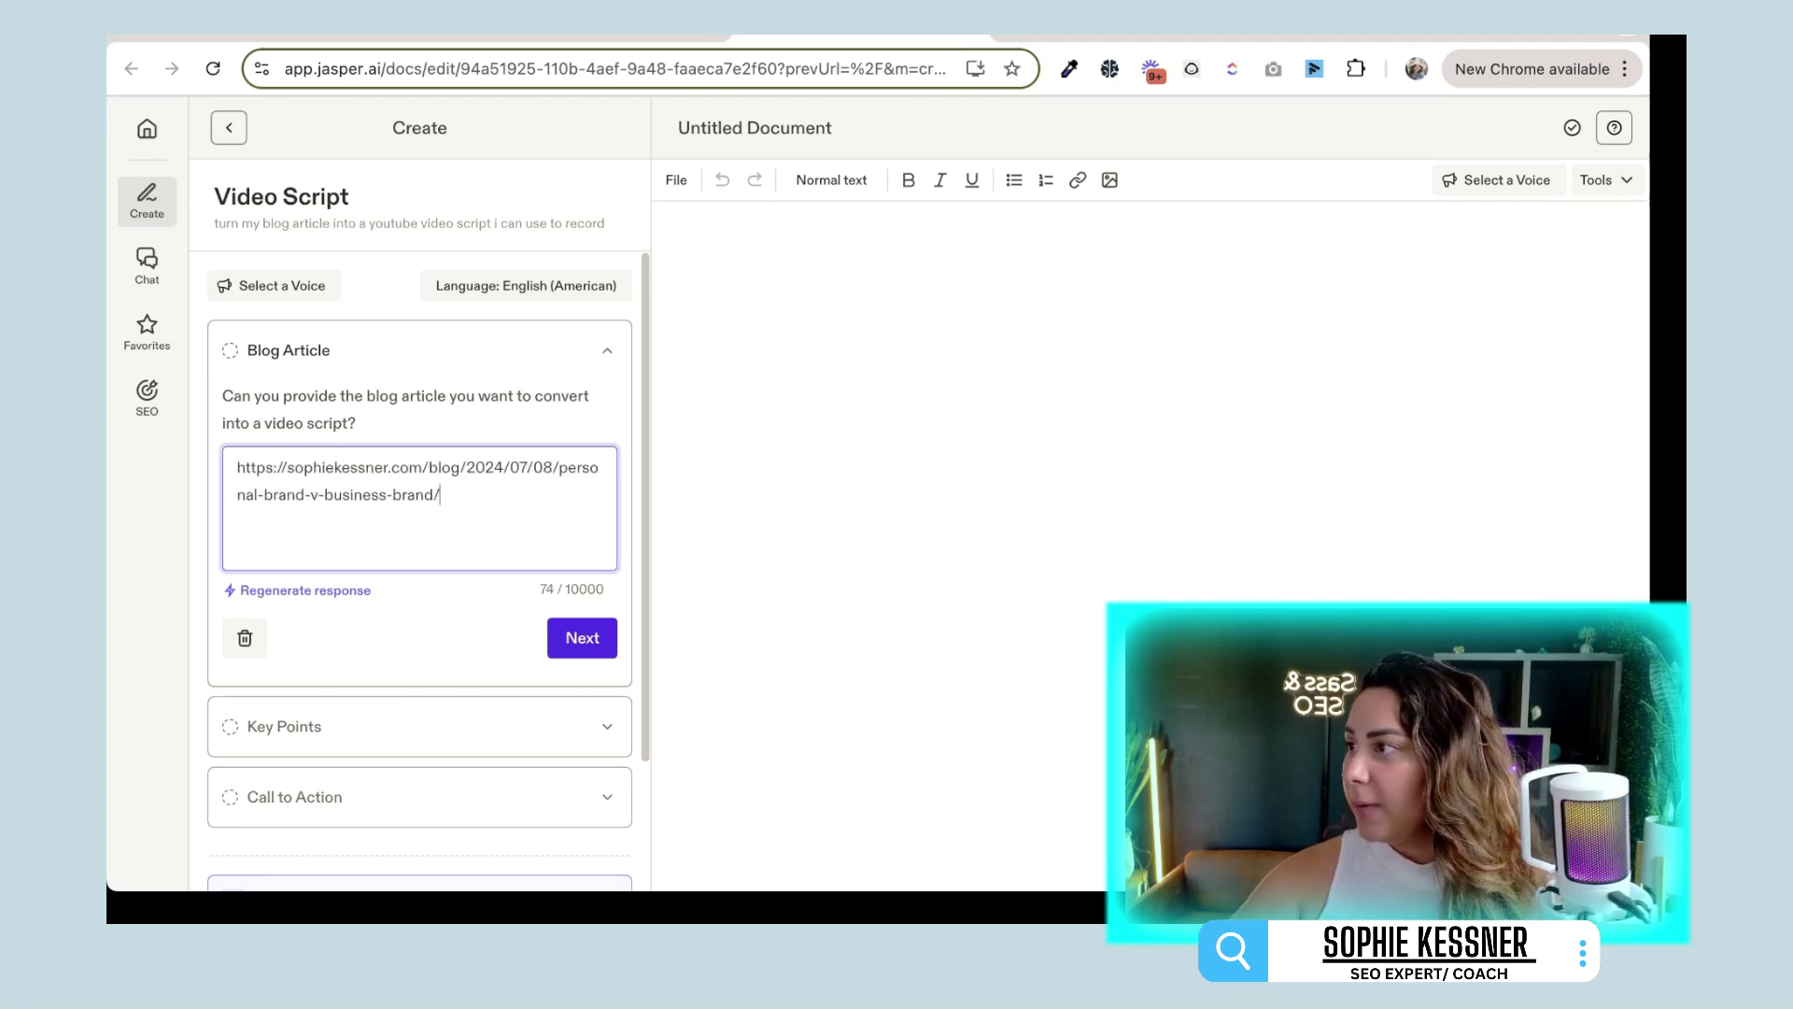
Step: Enter notes on individual personal brands versus product-focused professional brands, then generate eight key points
{"action": "left_click", "coordinate": [582, 637]}
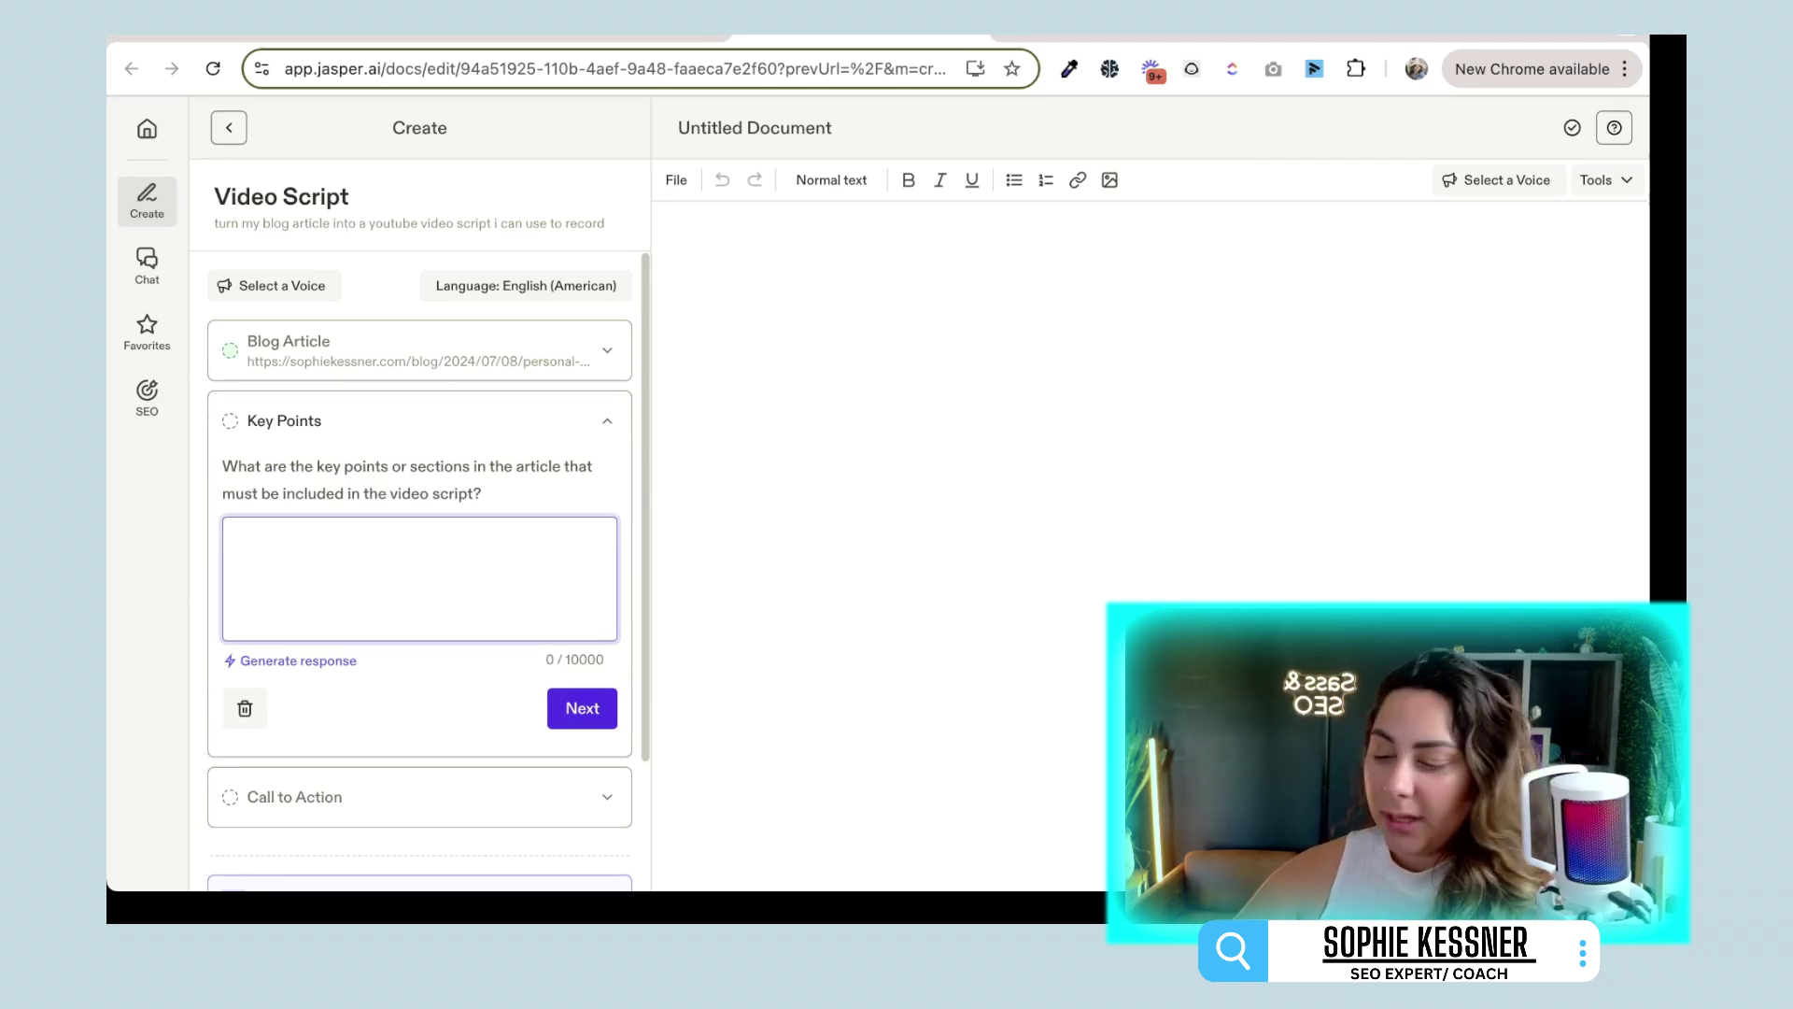
{"action": "type", "text": "Personal "}
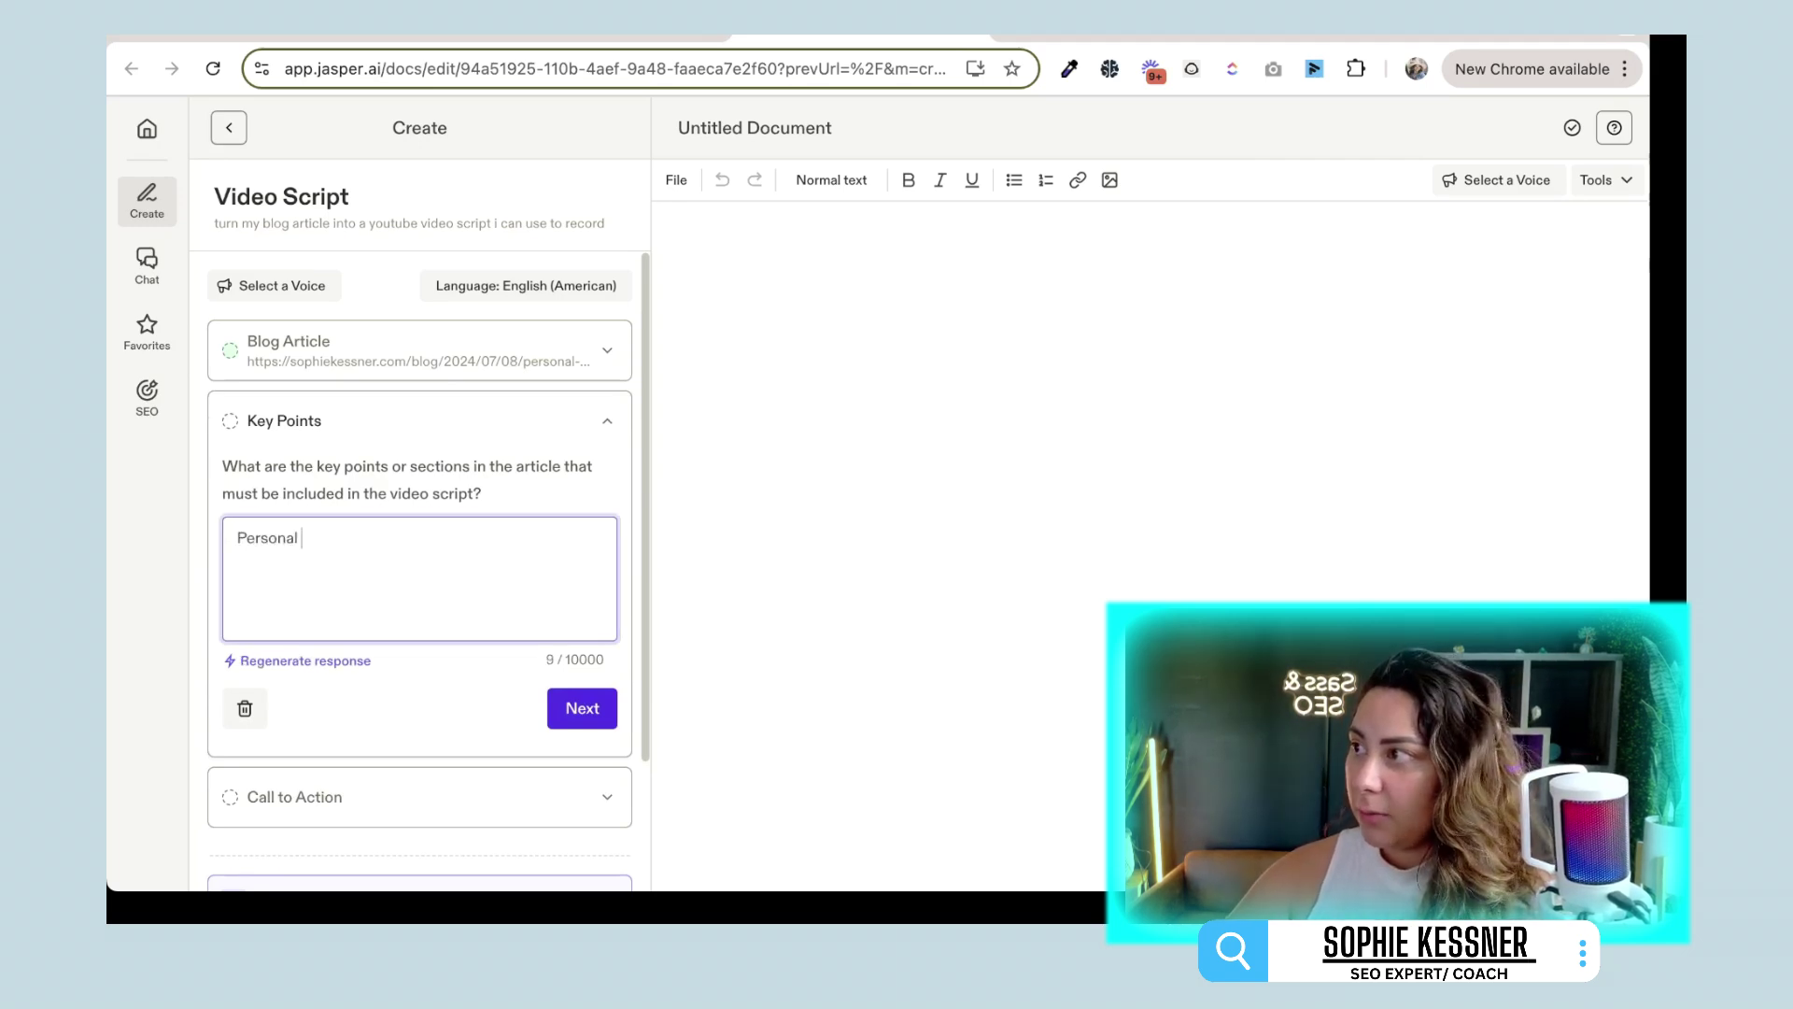
{"action": "type", "text": "brand with personal dom"}
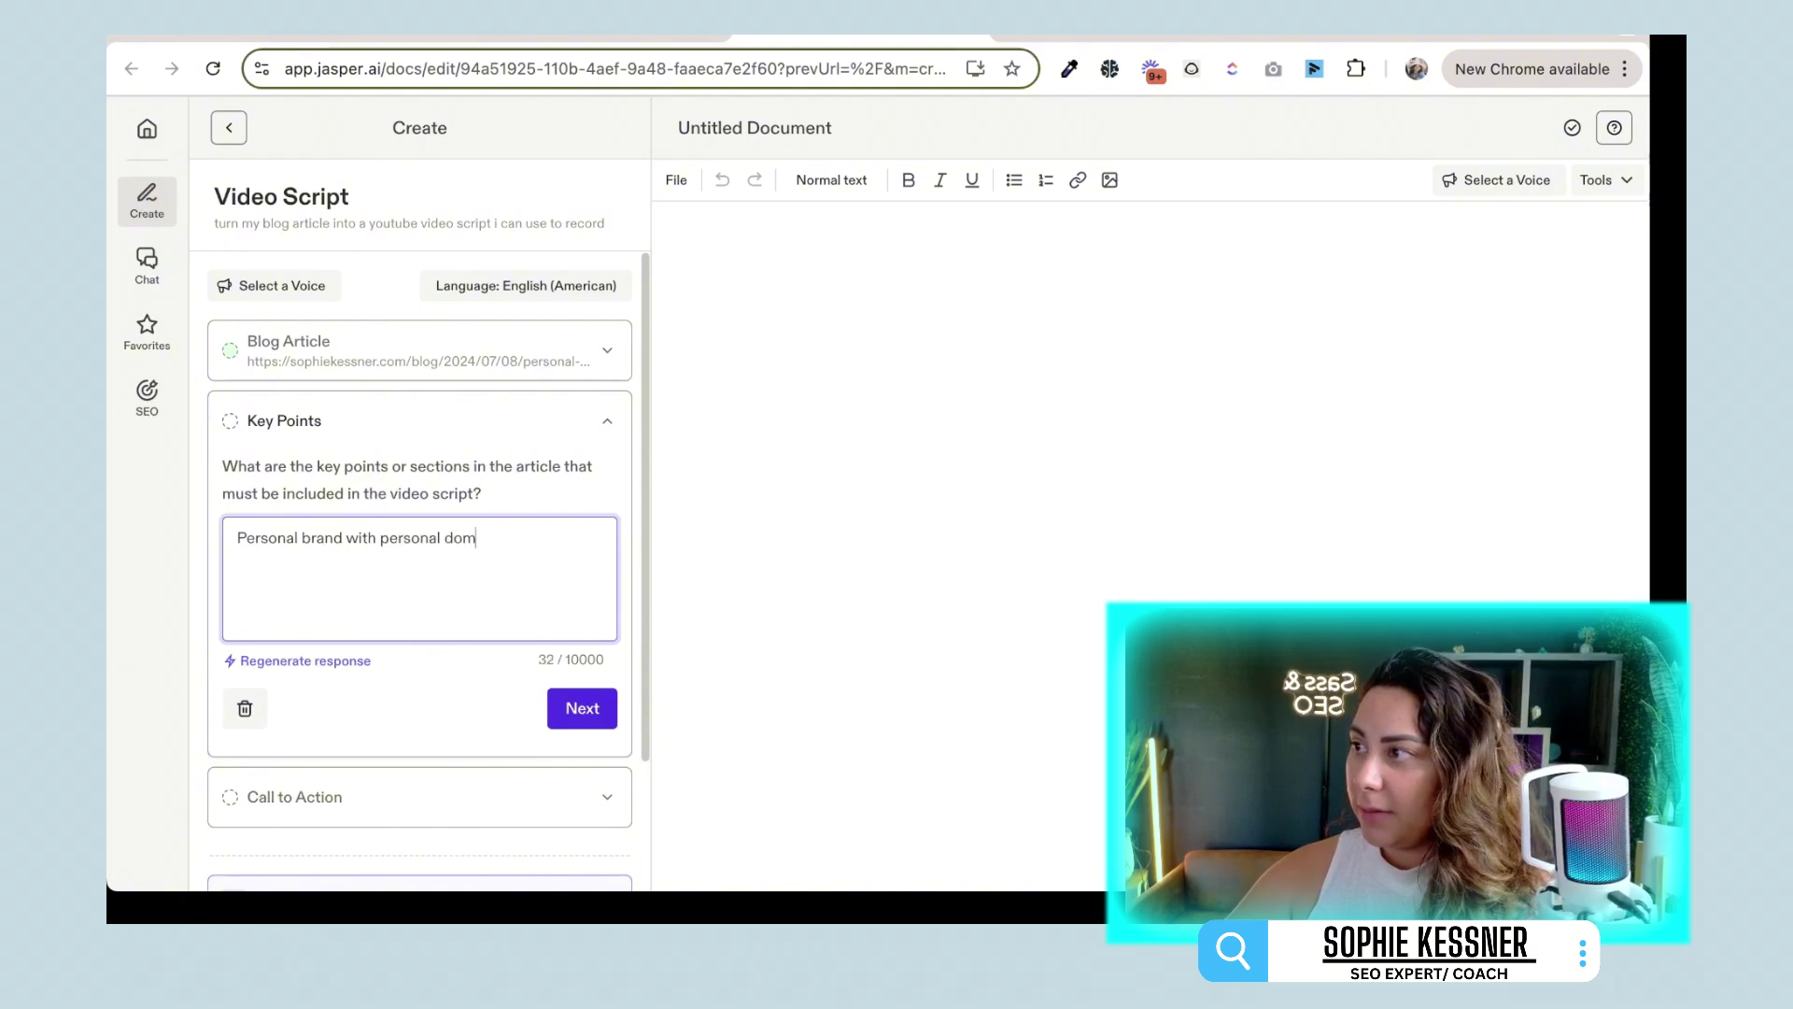
{"action": "type", "text": "ain for things re"}
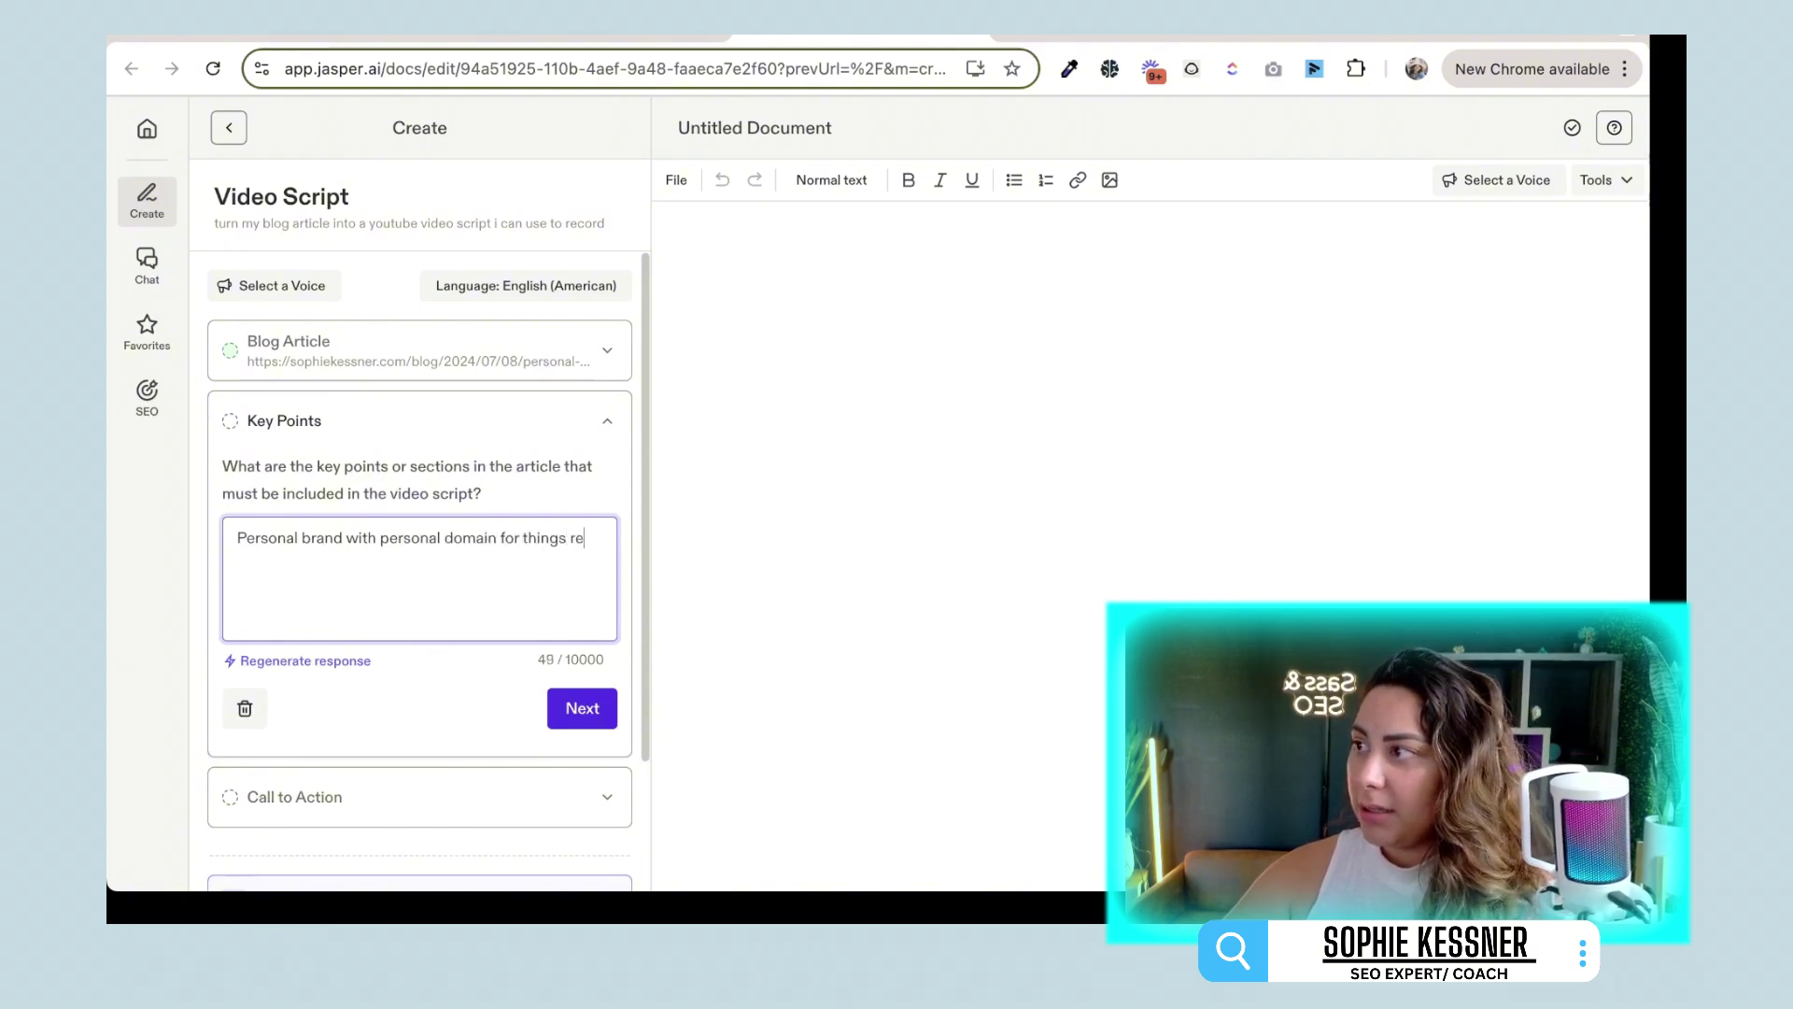
{"action": "type", "text": "lated to services "}
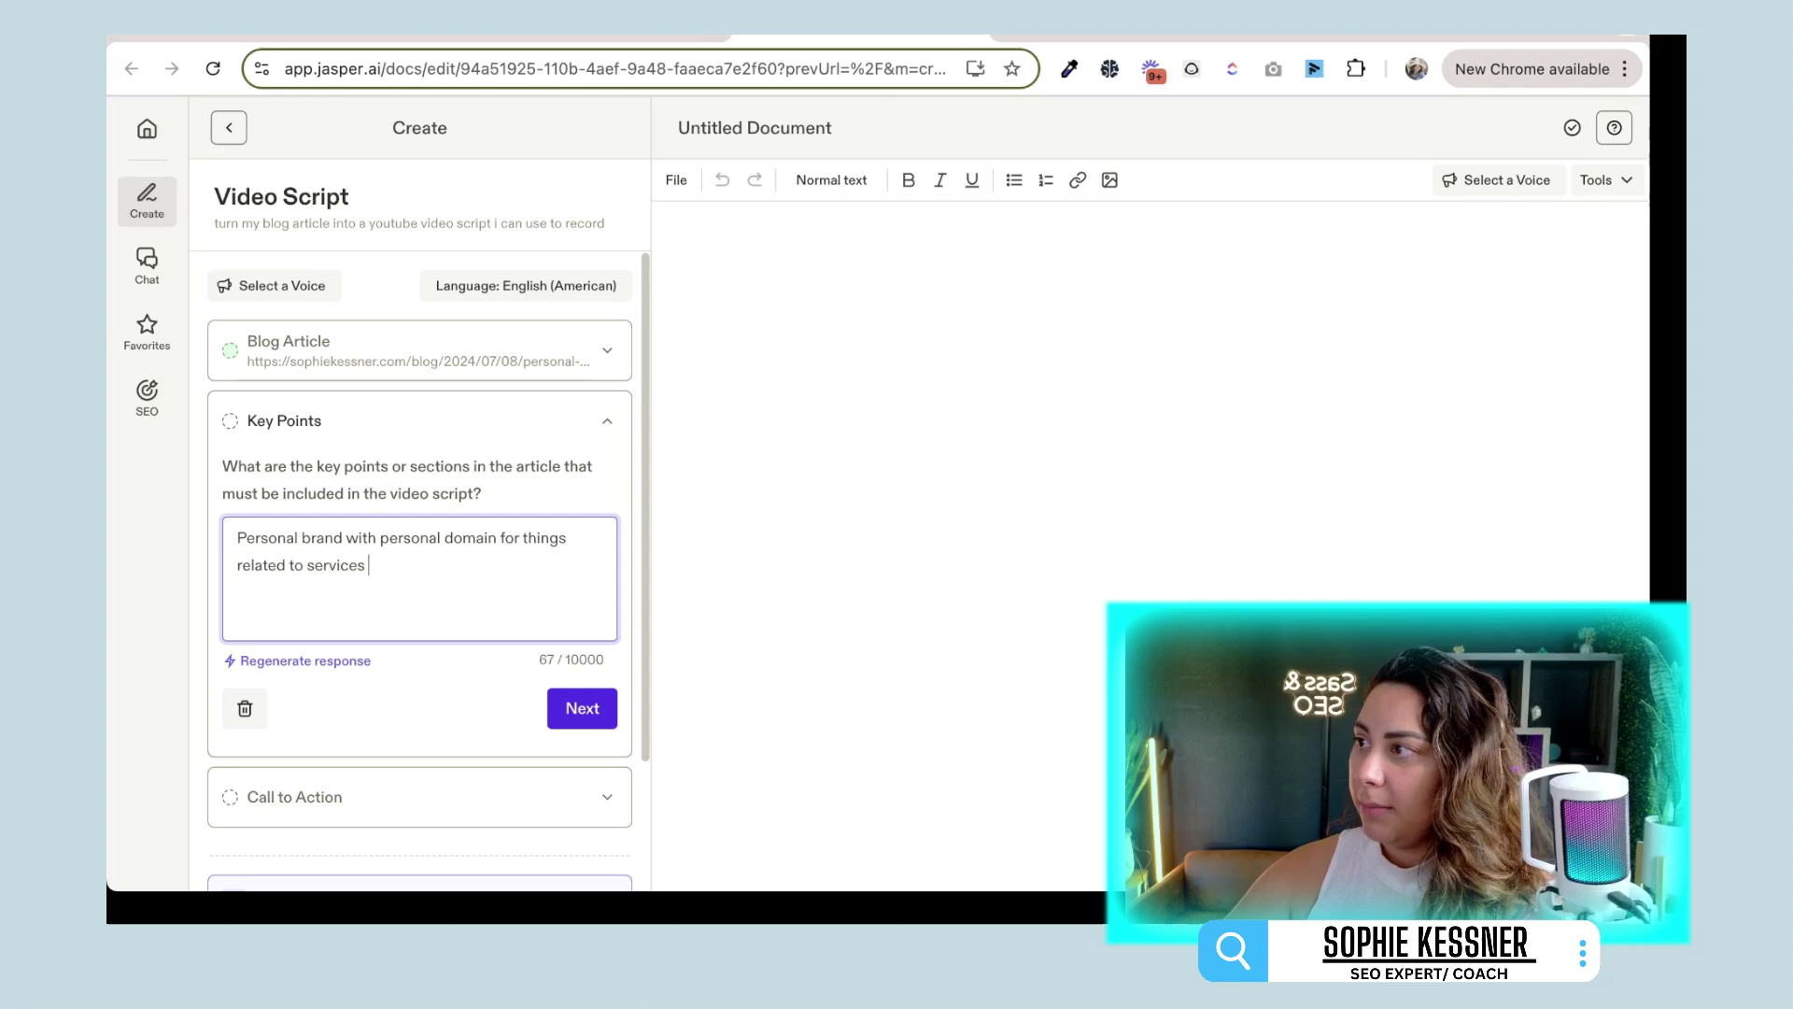
{"action": "type", "text": "by one individual"}
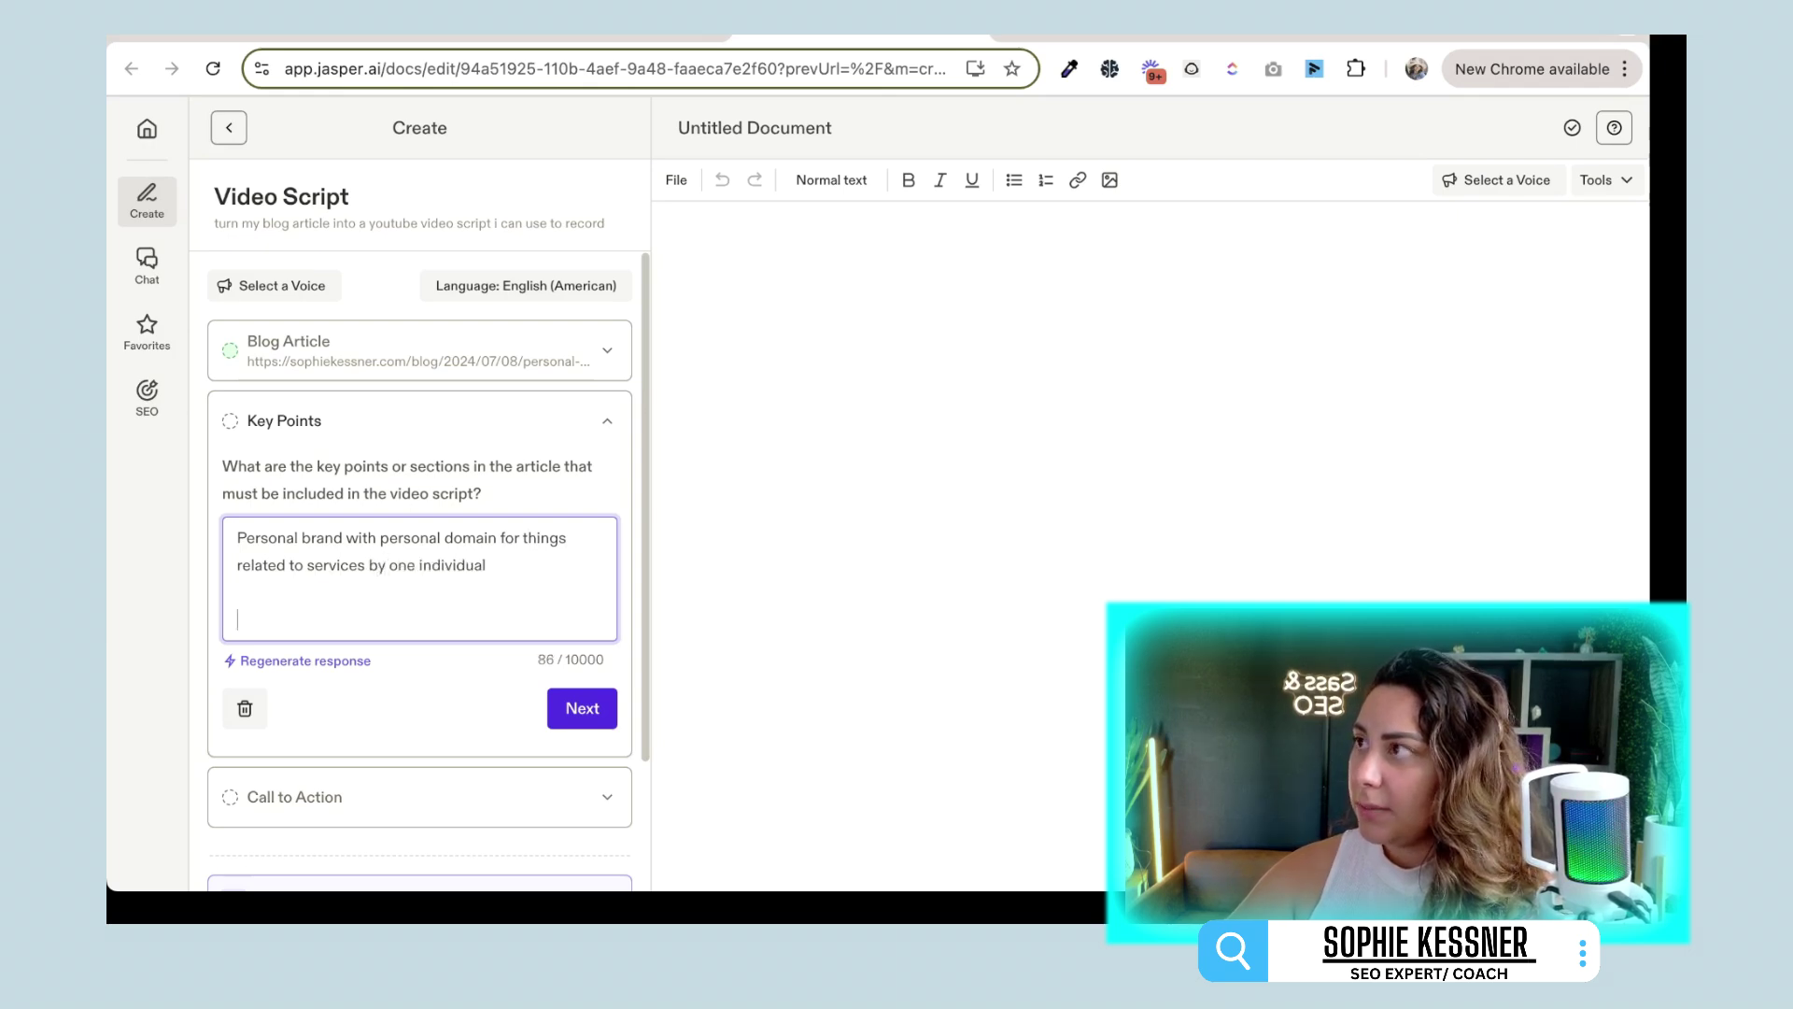
{"action": "key", "text": "Return"}
{"action": "key", "text": "Return"}
{"action": "type", "text": "professional b"}
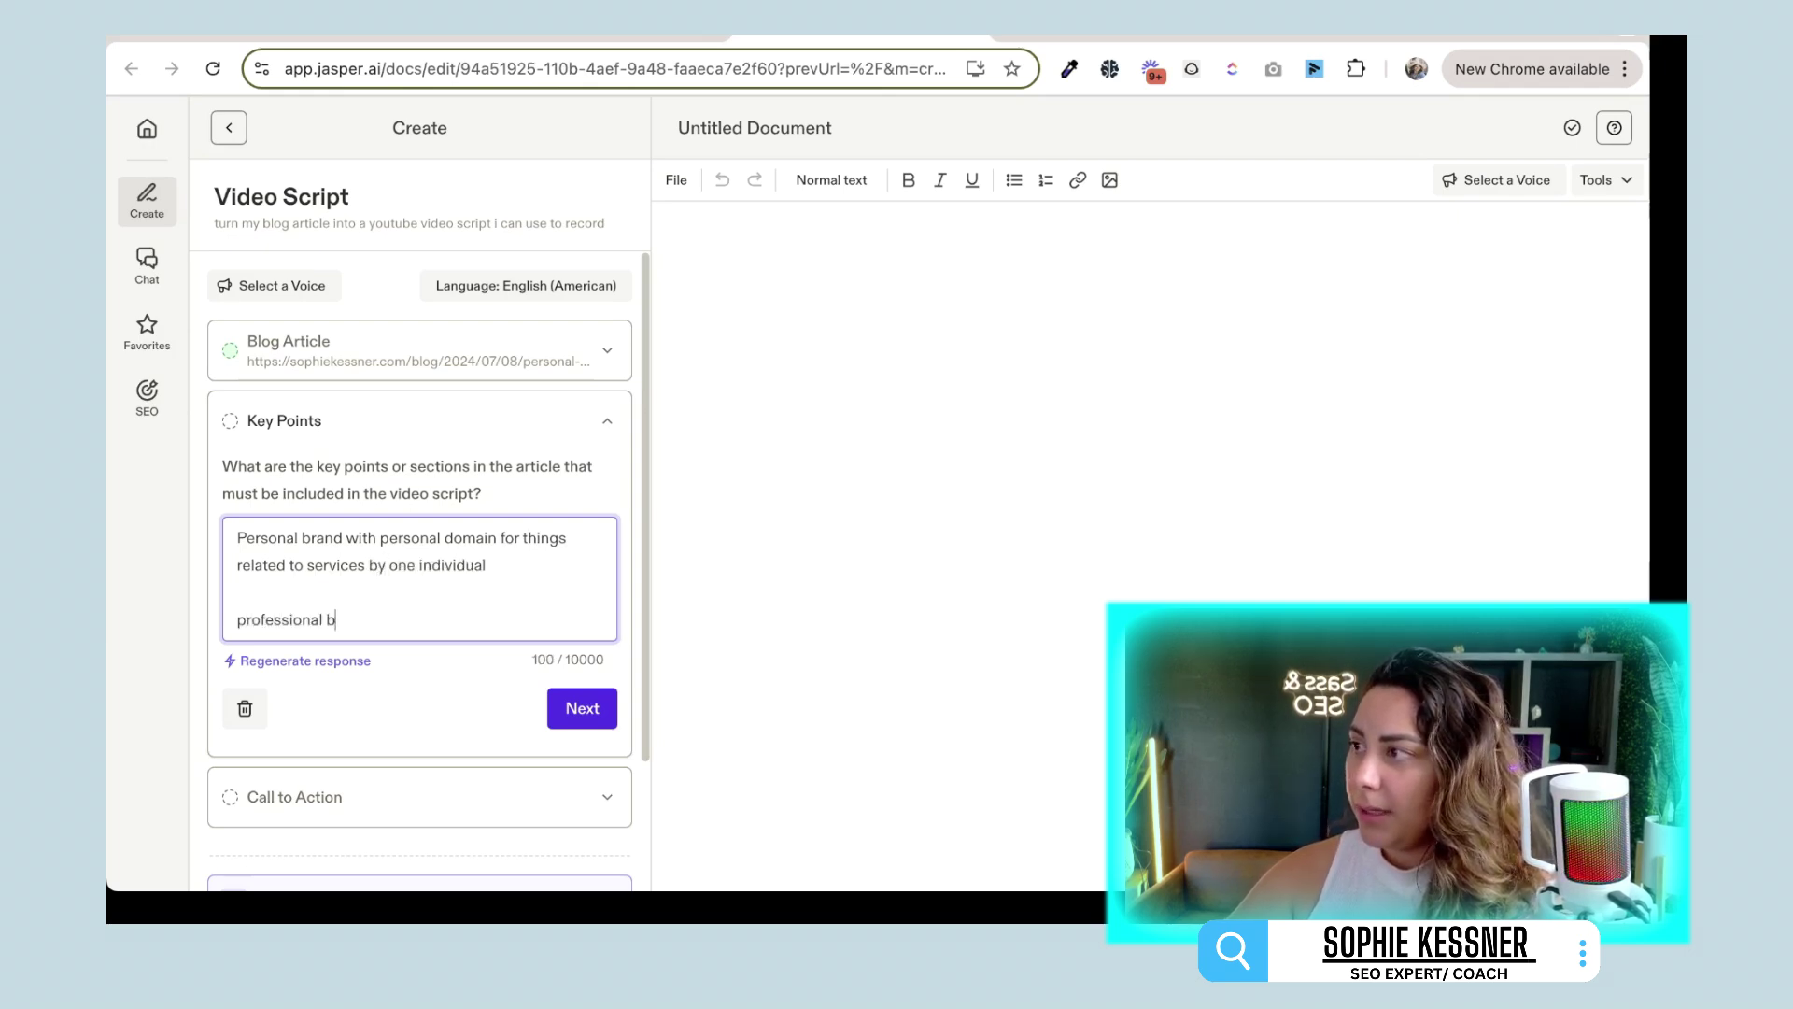
{"action": "type", "text": "rand where it's product "}
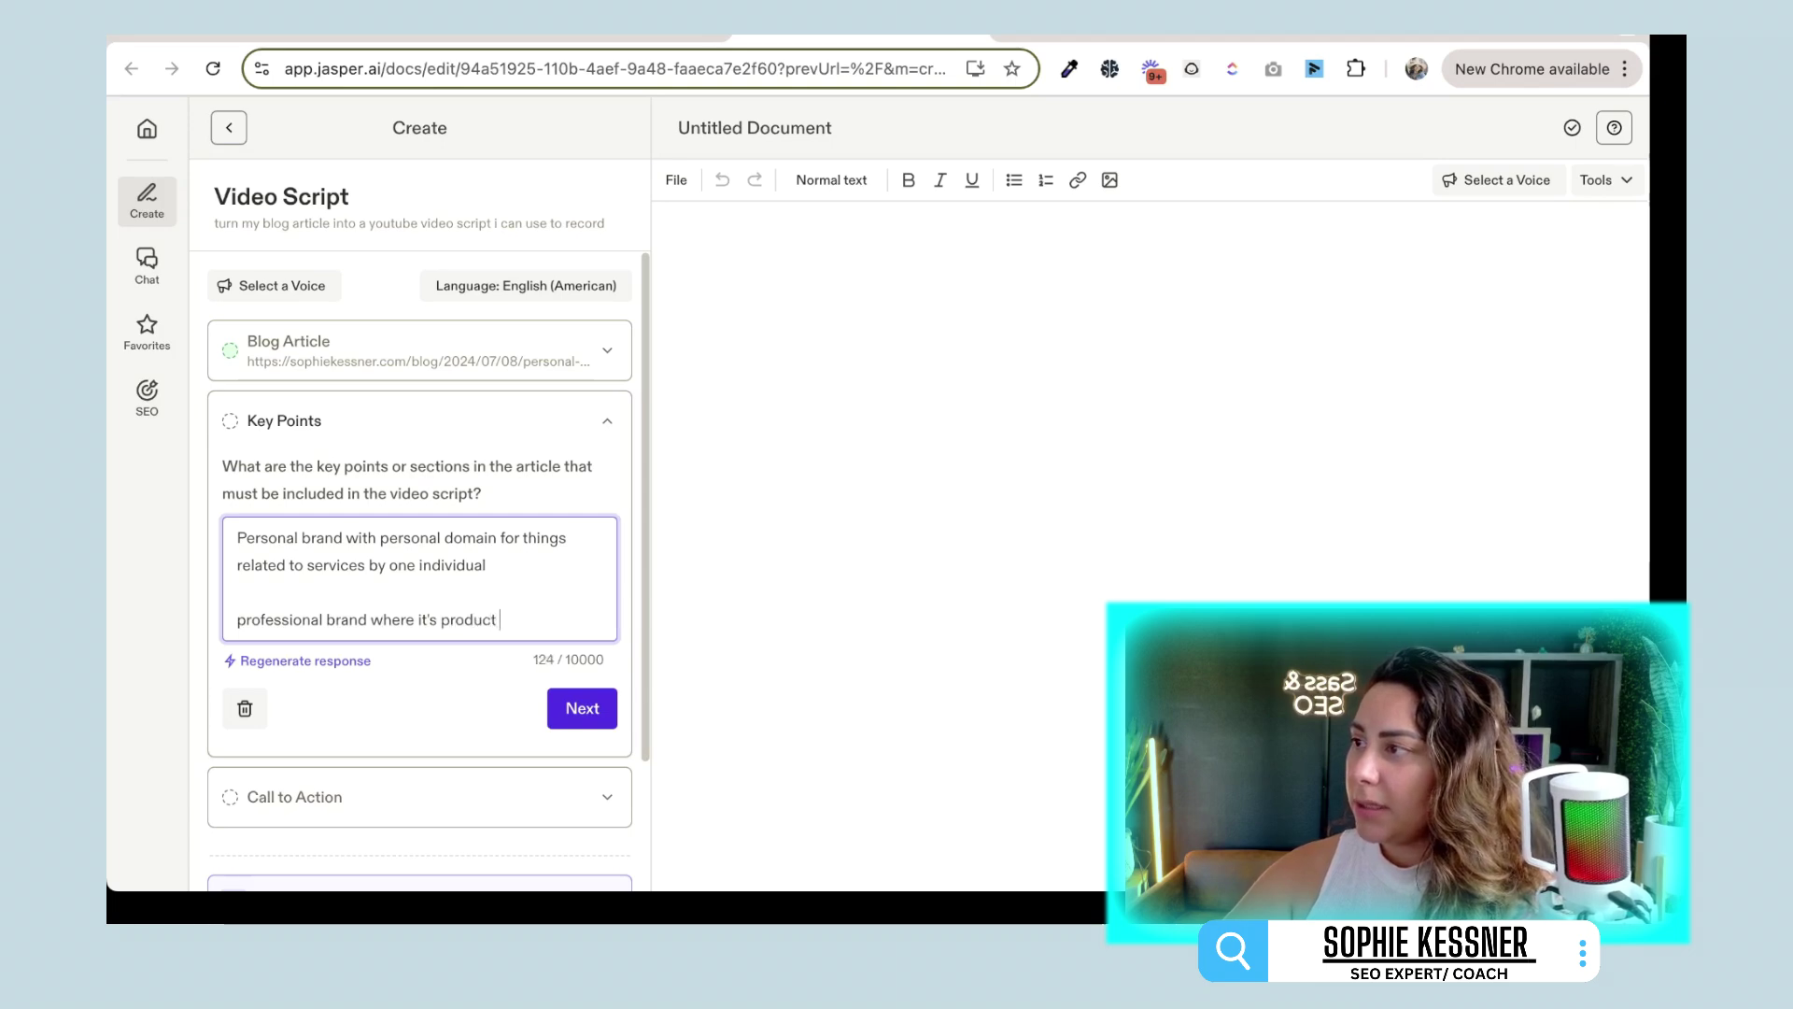
{"action": "type", "text": "focused and not centered around an individual"}
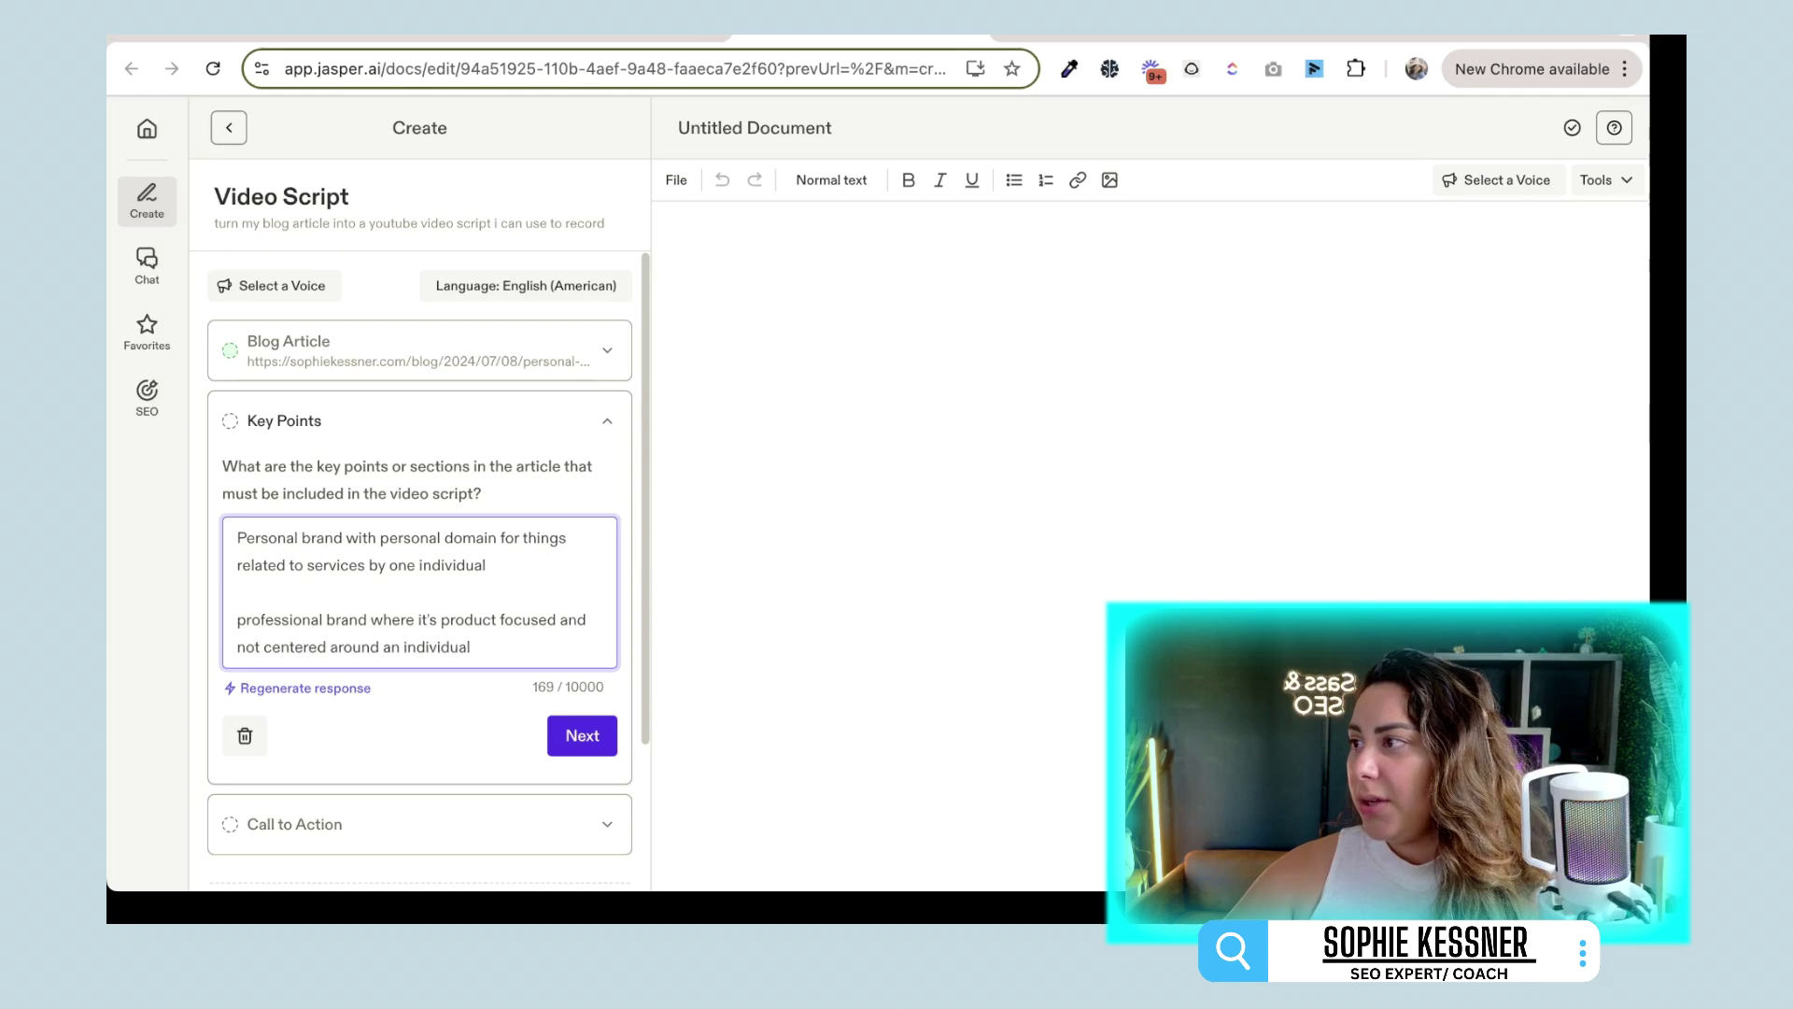
{"action": "key", "text": "ctrl+a"}
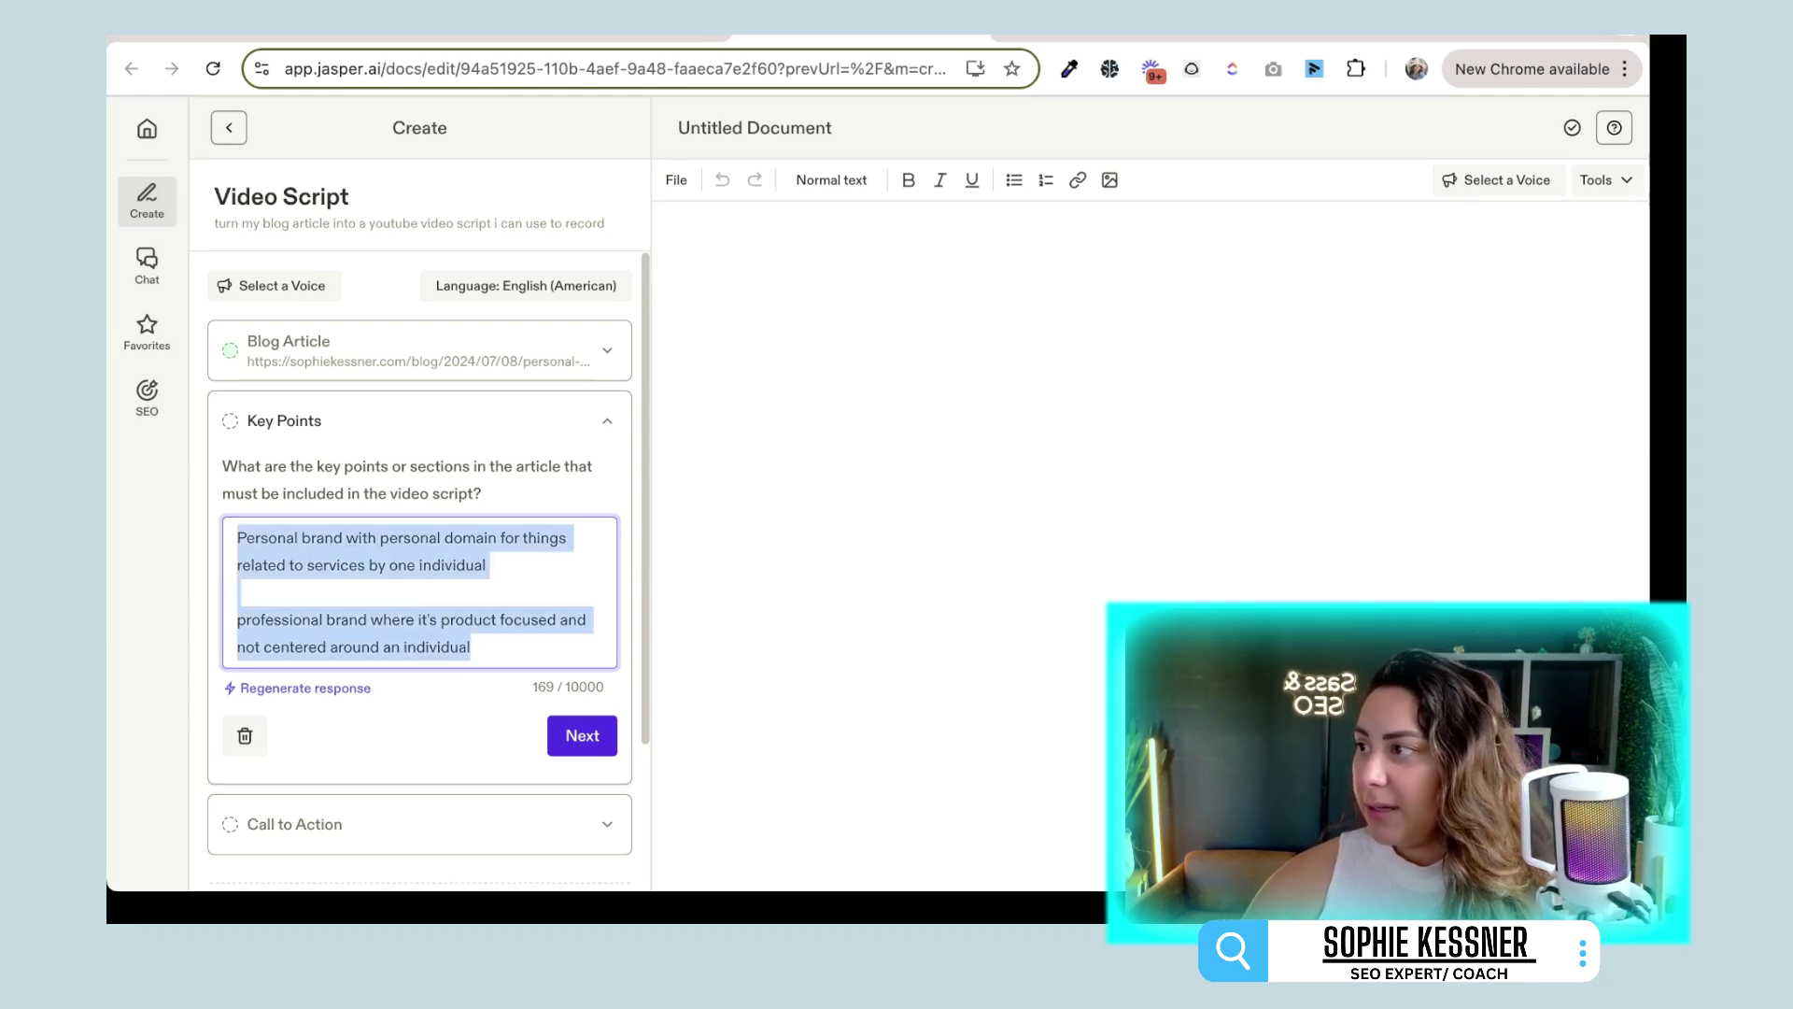
{"action": "left_click", "coordinate": [306, 687]}
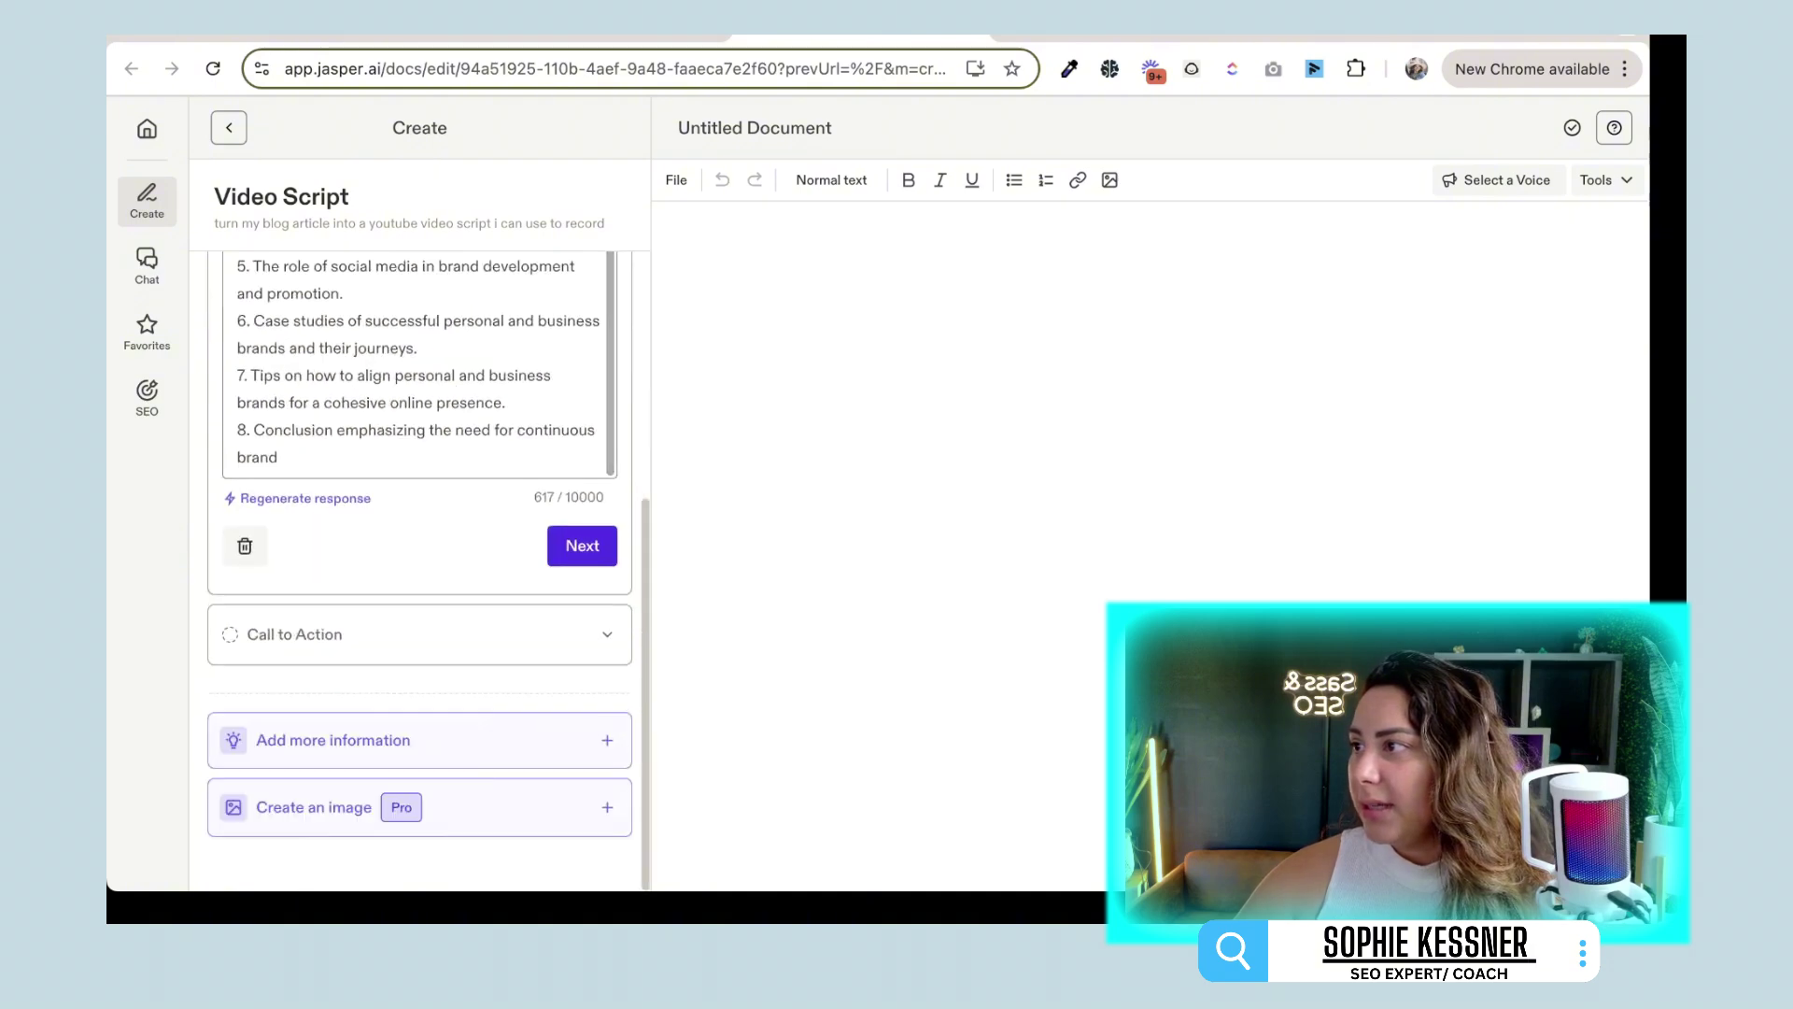
Step: Choose the 'Subscribe for more tips on brand building.' call to action
{"action": "left_click", "coordinate": [582, 545]}
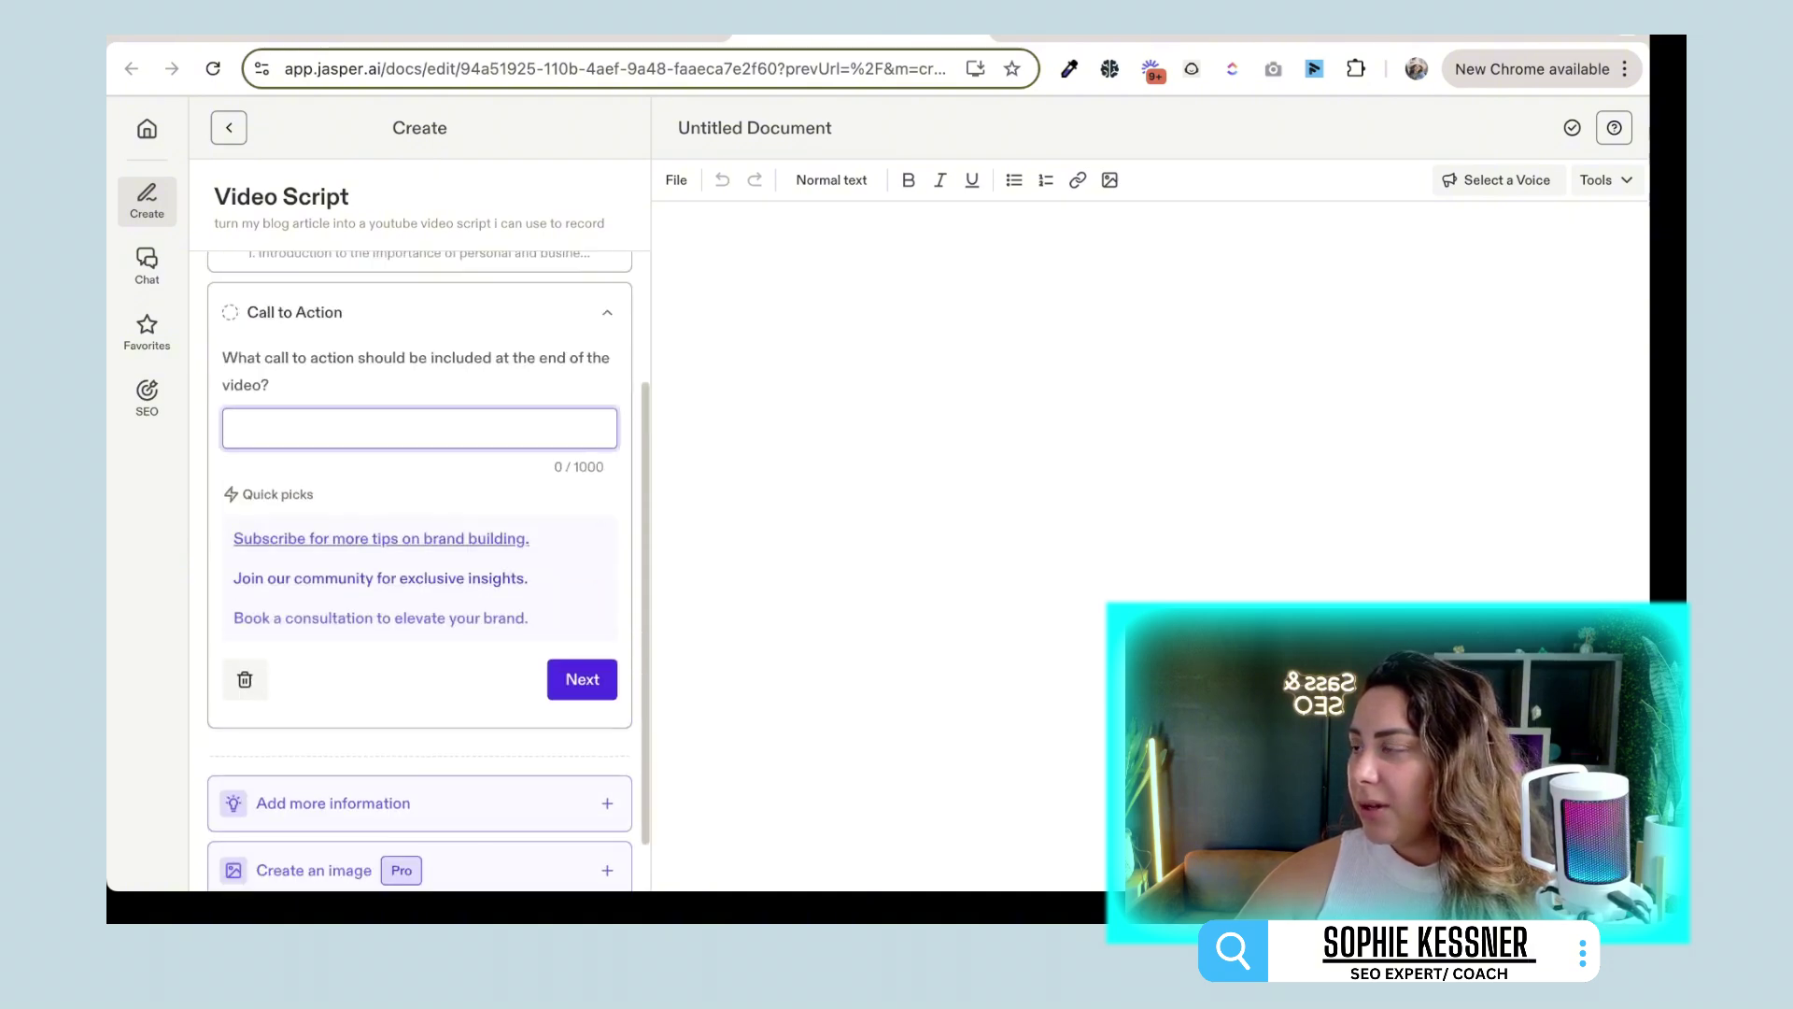
{"action": "left_click", "coordinate": [374, 541]}
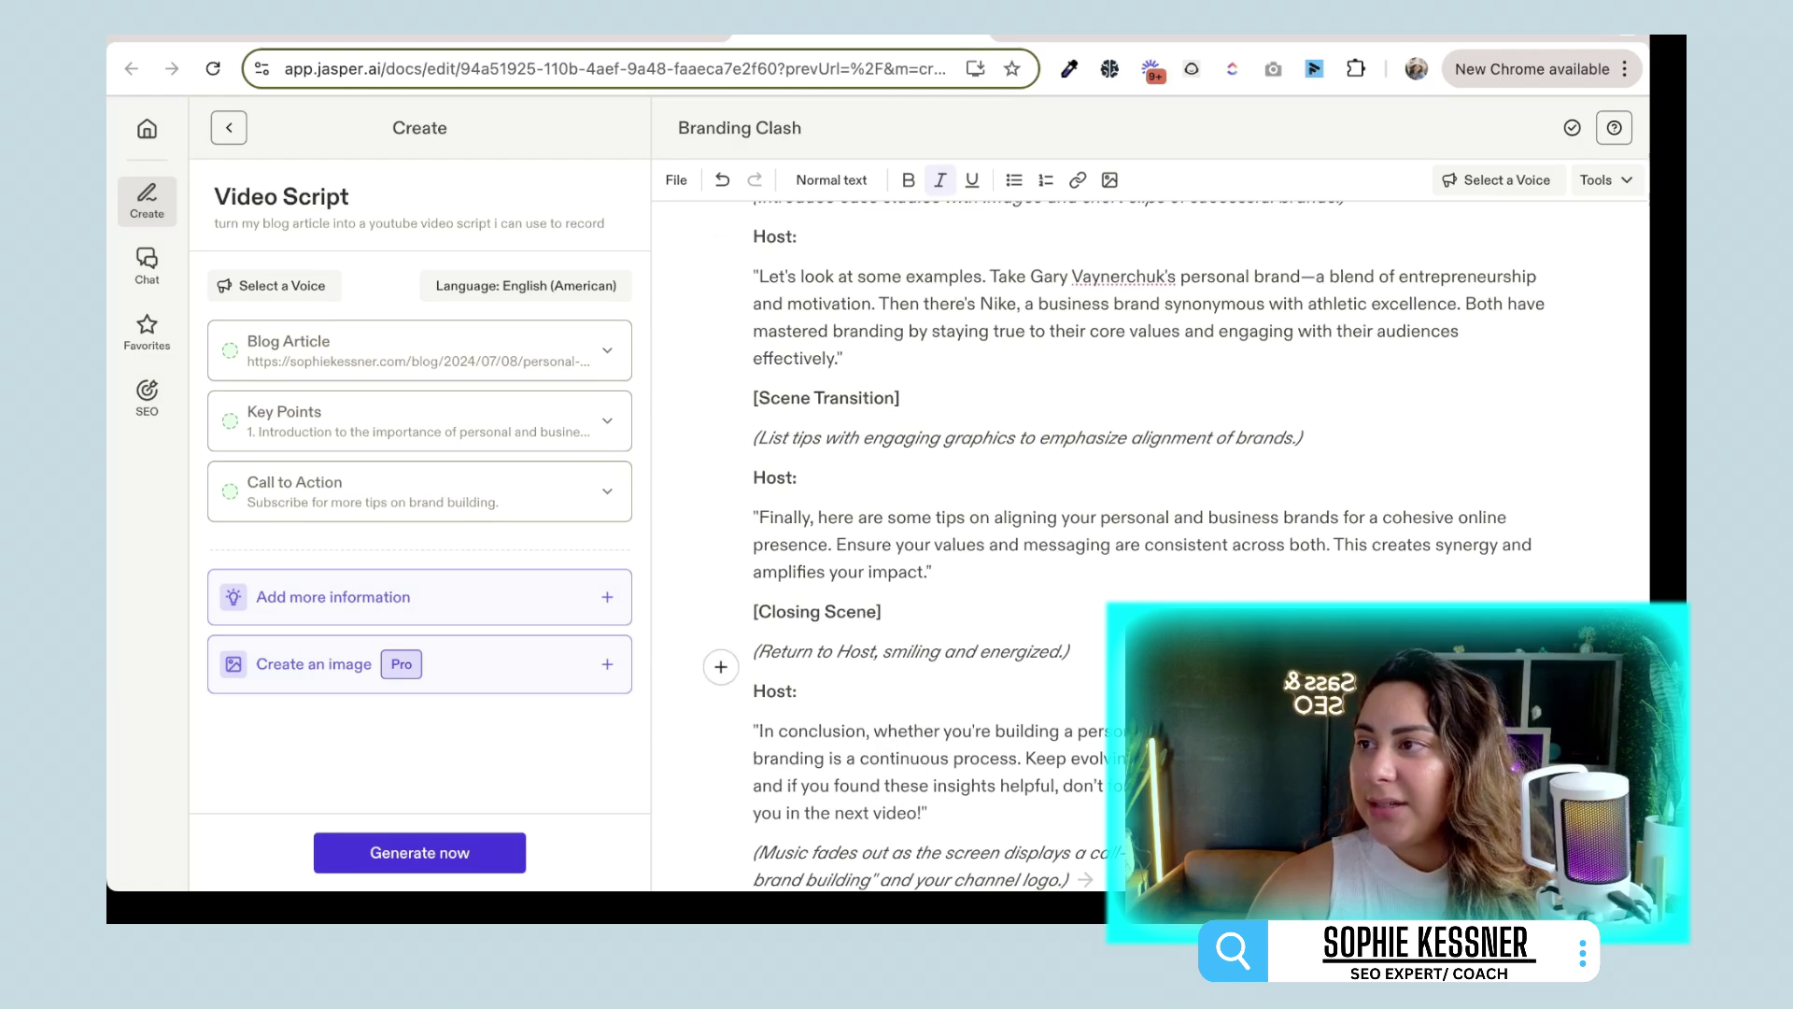
{"action": "scroll", "coordinate": [1125, 545], "scroll_direction": "up", "scroll_amount": 1}
{"action": "scroll", "coordinate": [1149, 542], "scroll_direction": "up", "scroll_amount": 15}
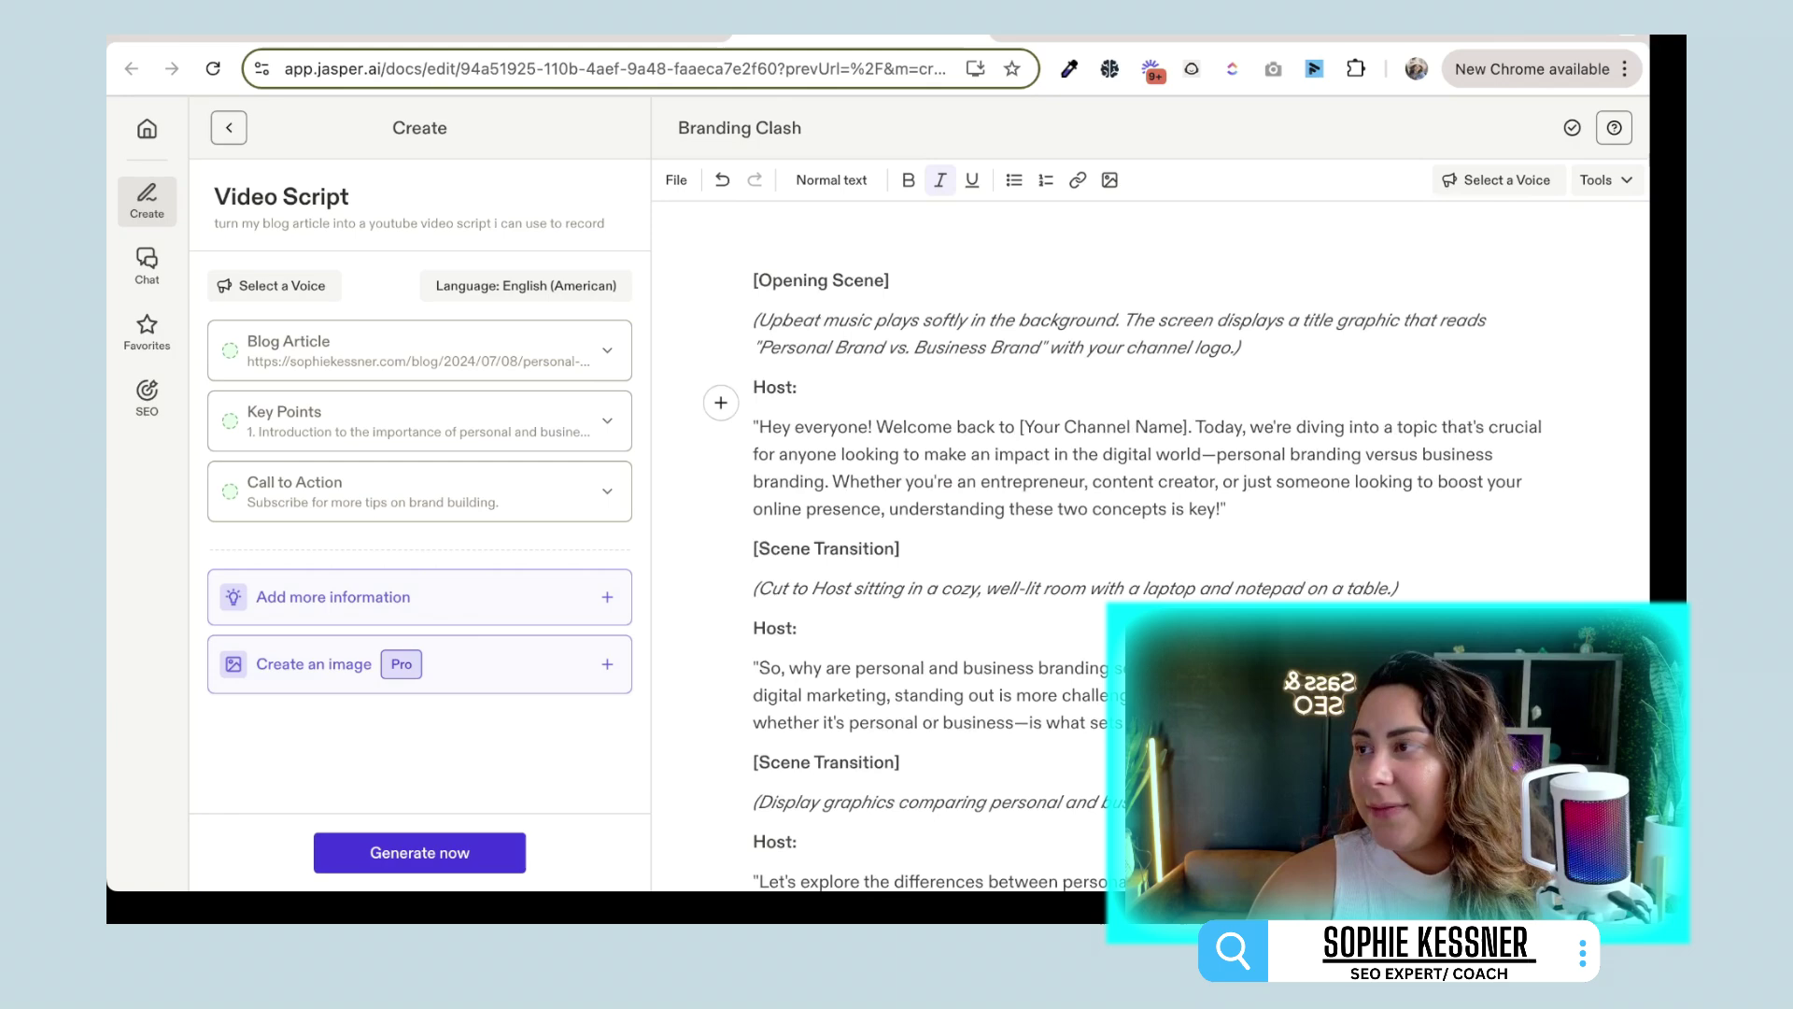
{"action": "scroll", "coordinate": [1149, 541], "scroll_direction": "down", "scroll_amount": 3}
{"action": "scroll", "coordinate": [1149, 541], "scroll_direction": "down", "scroll_amount": 1}
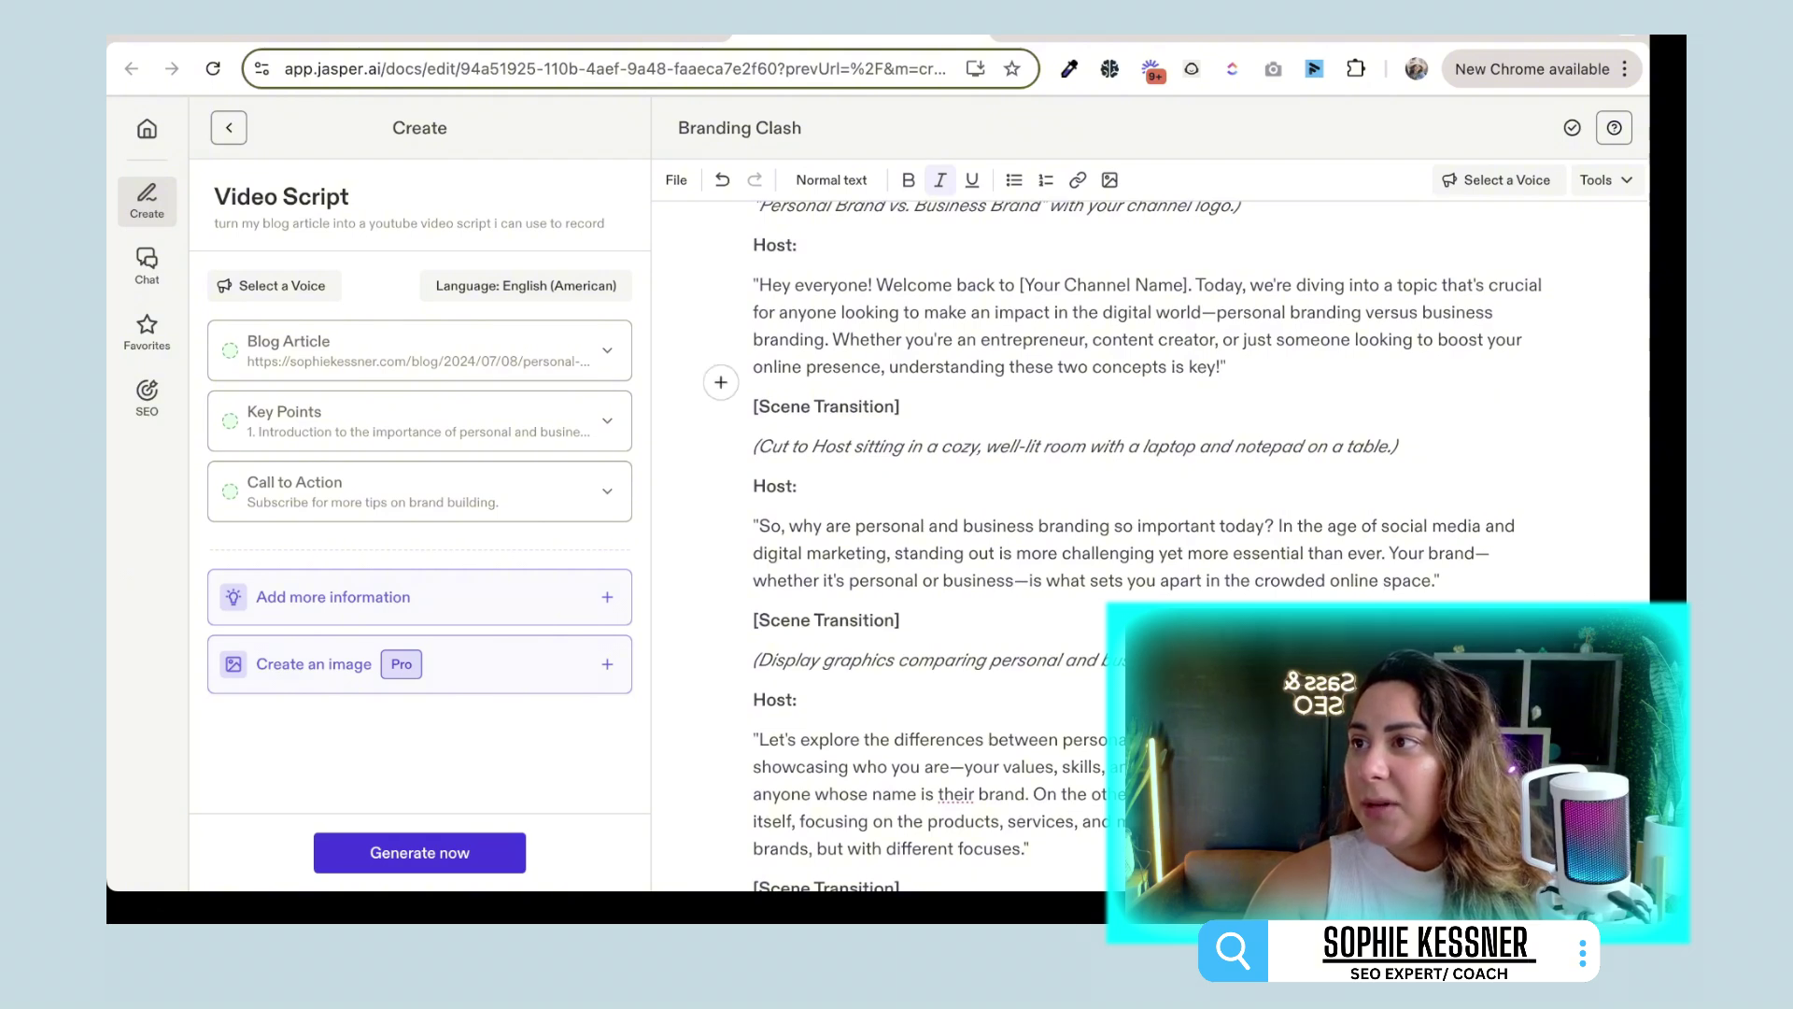
{"action": "scroll", "coordinate": [1149, 542], "scroll_direction": "down", "scroll_amount": 3}
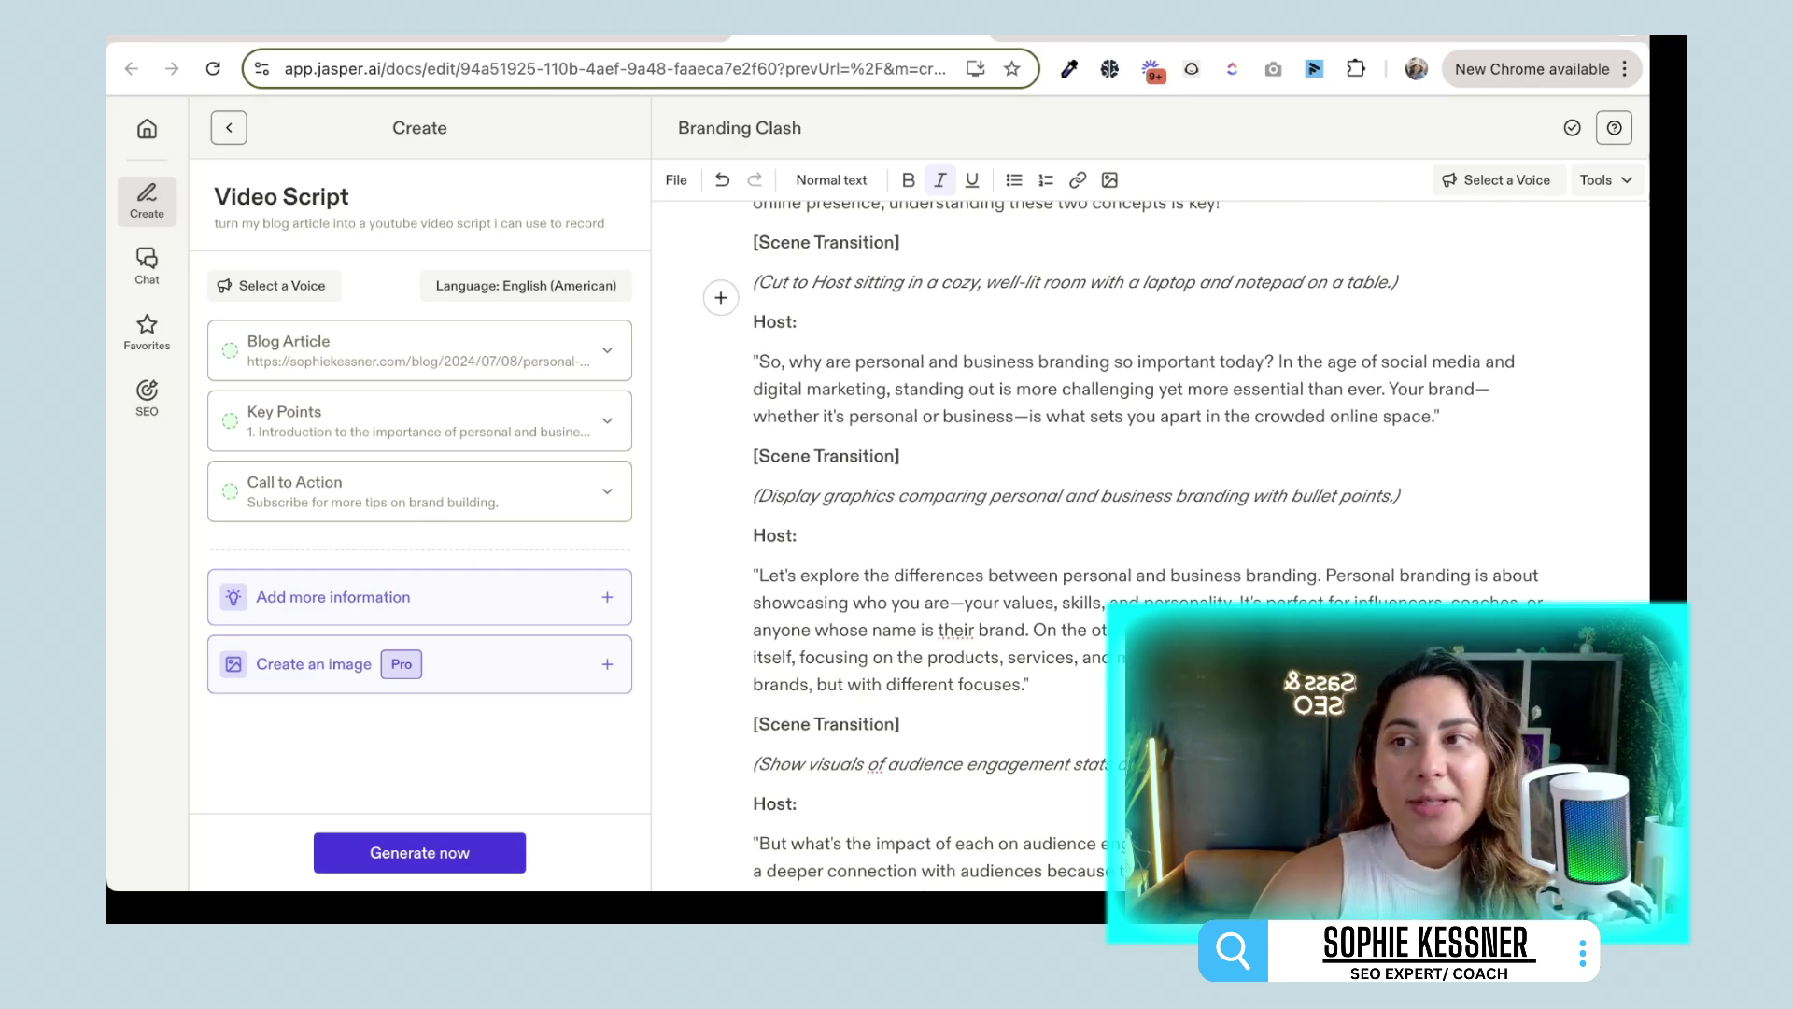
{"action": "scroll", "coordinate": [1149, 542], "scroll_direction": "down", "scroll_amount": 15}
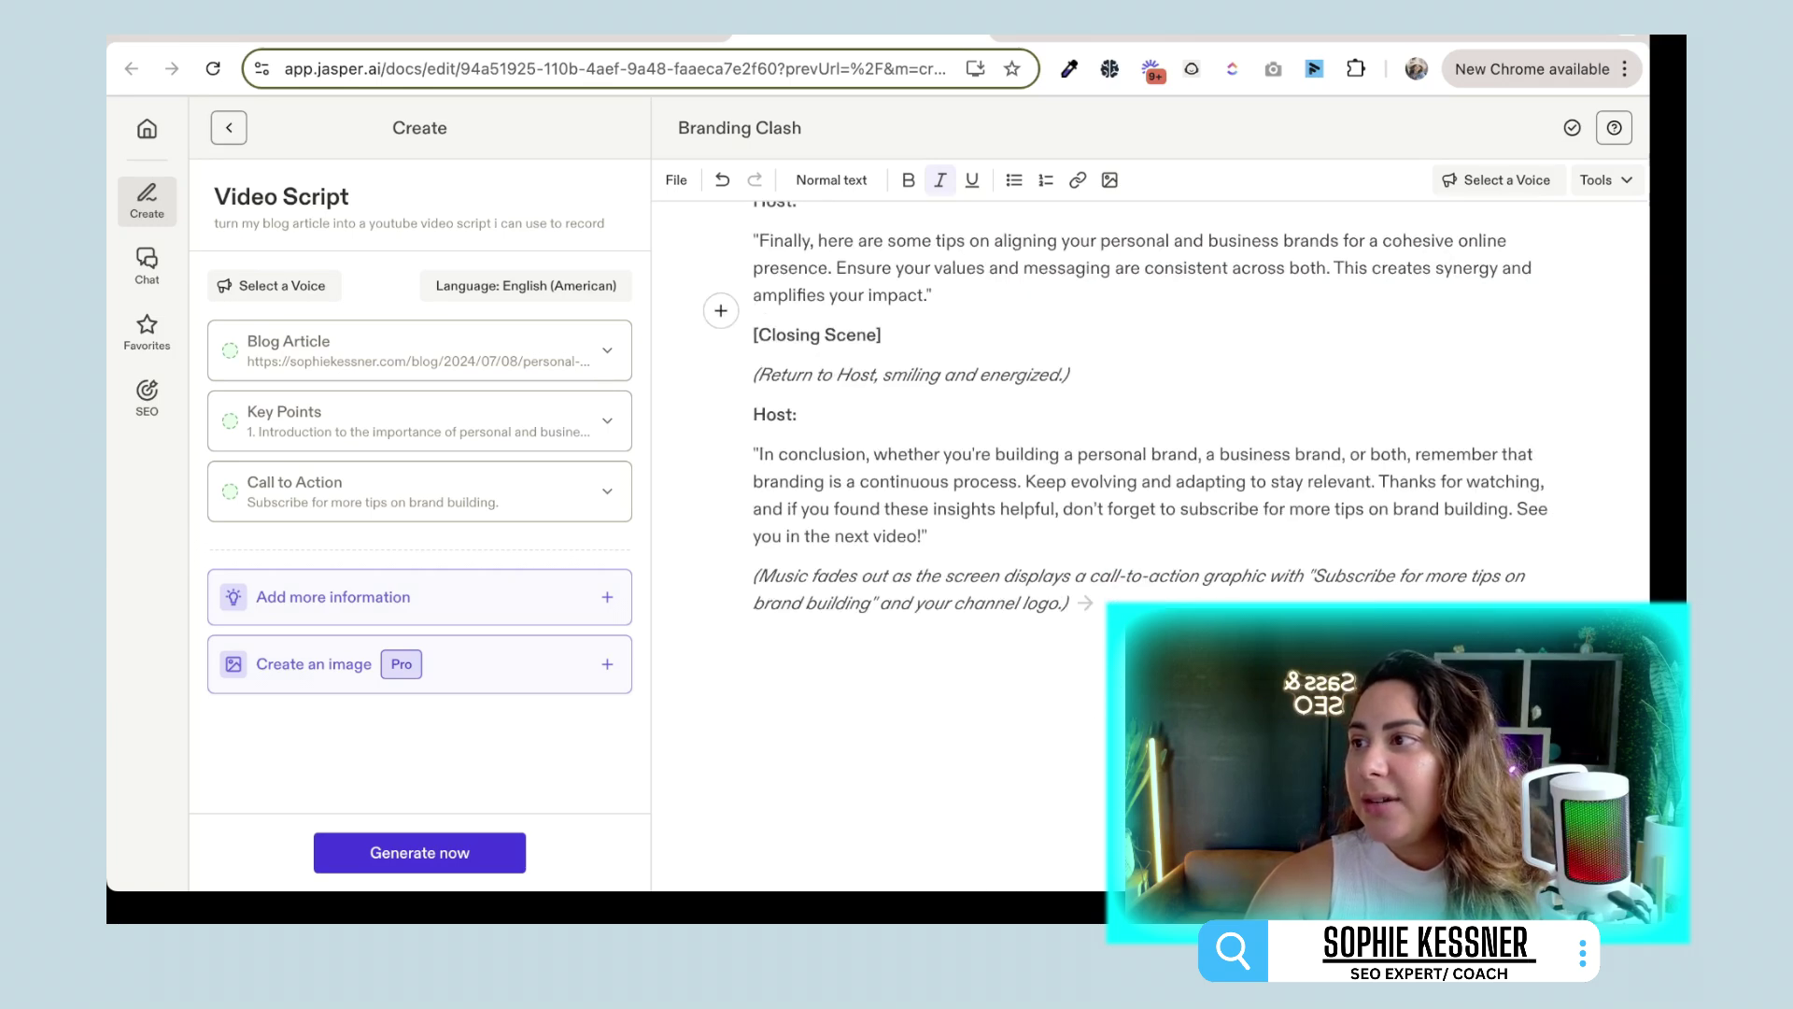
Step: Ask Jasper to convert the whole script into easy-to-follow bullet points of core messages and key points
{"action": "key", "text": "super+a"}
{"action": "scroll", "coordinate": [1149, 542], "scroll_direction": "up", "scroll_amount": 15}
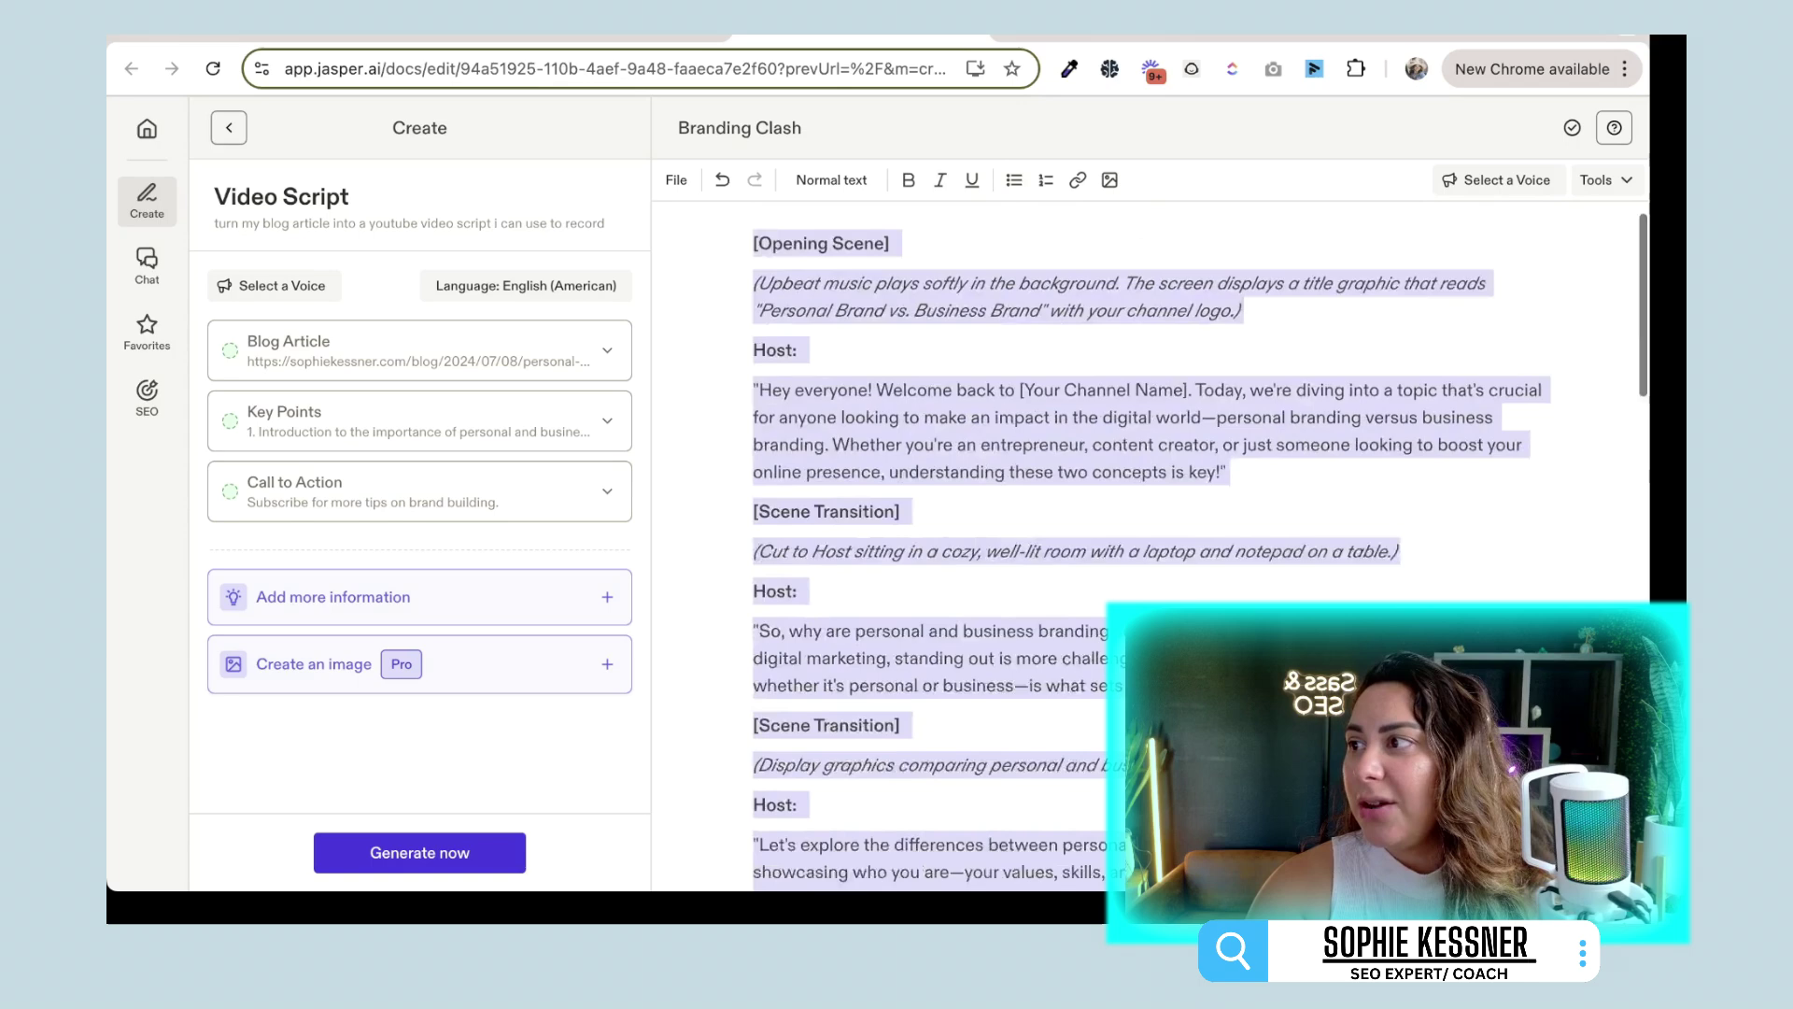
{"action": "scroll", "coordinate": [1149, 541], "scroll_direction": "down", "scroll_amount": 15}
{"action": "key", "text": "super+j"}
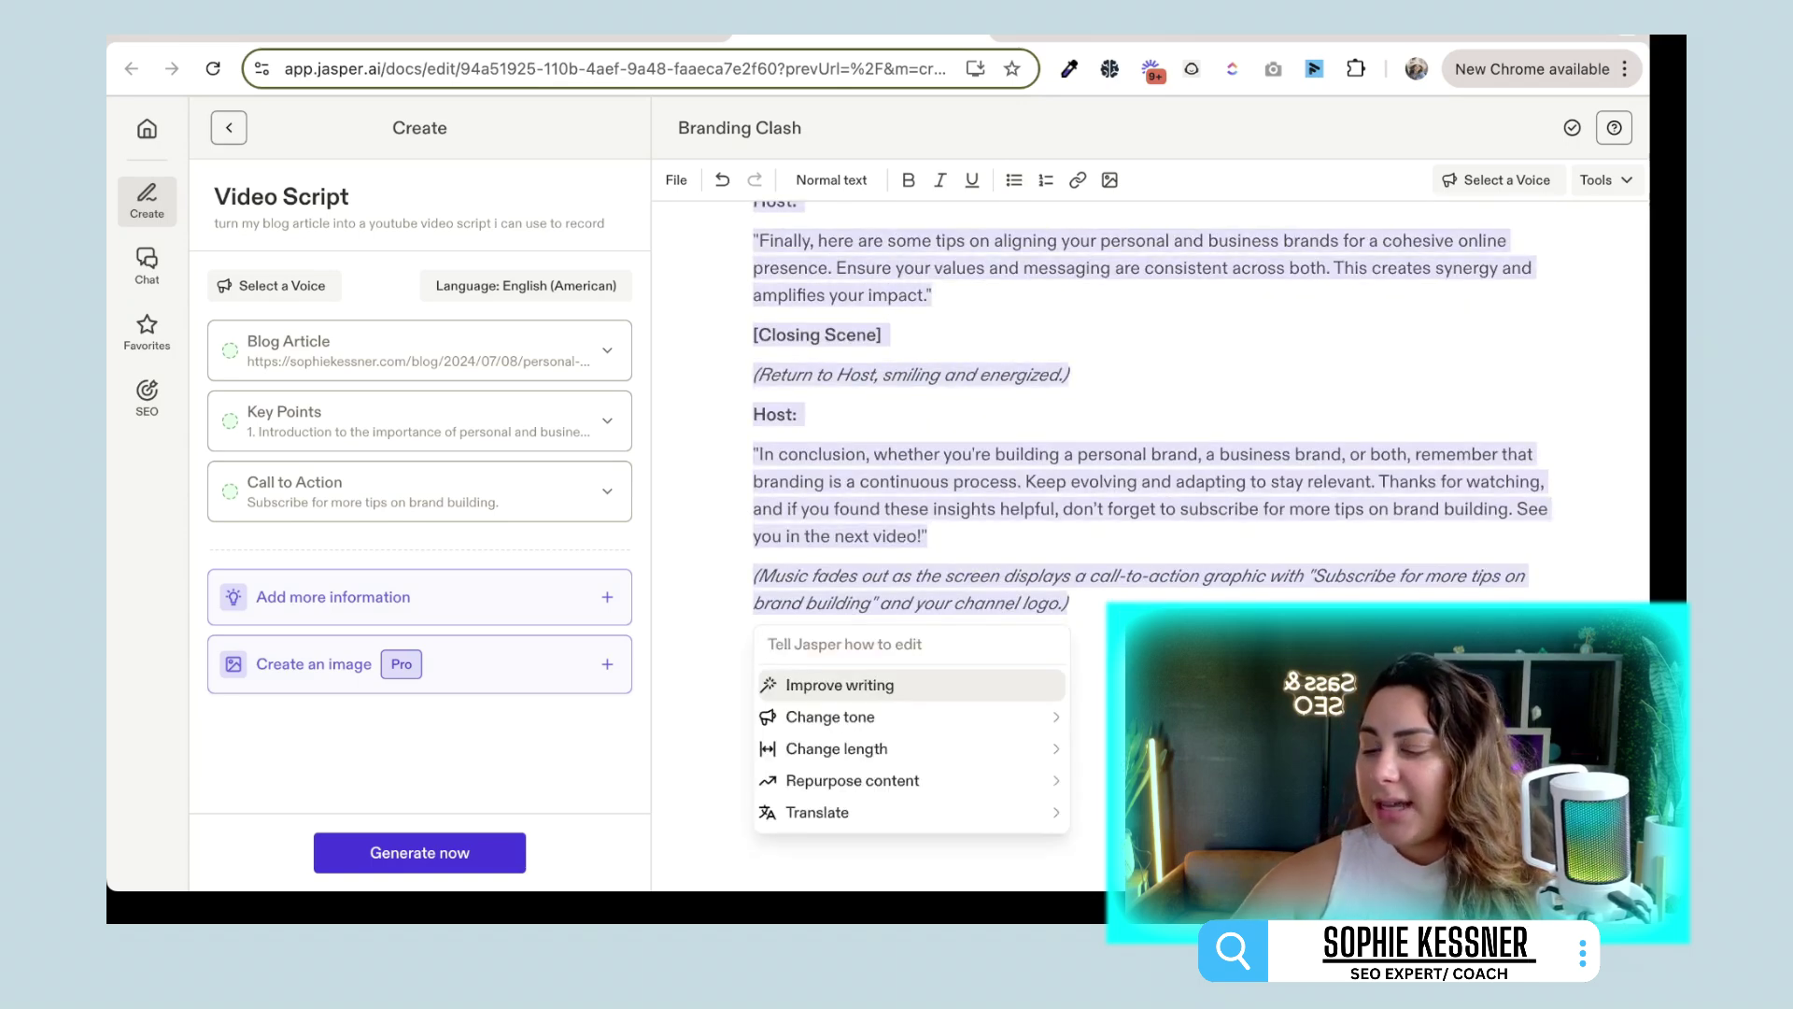
{"action": "type", "text": "convert"}
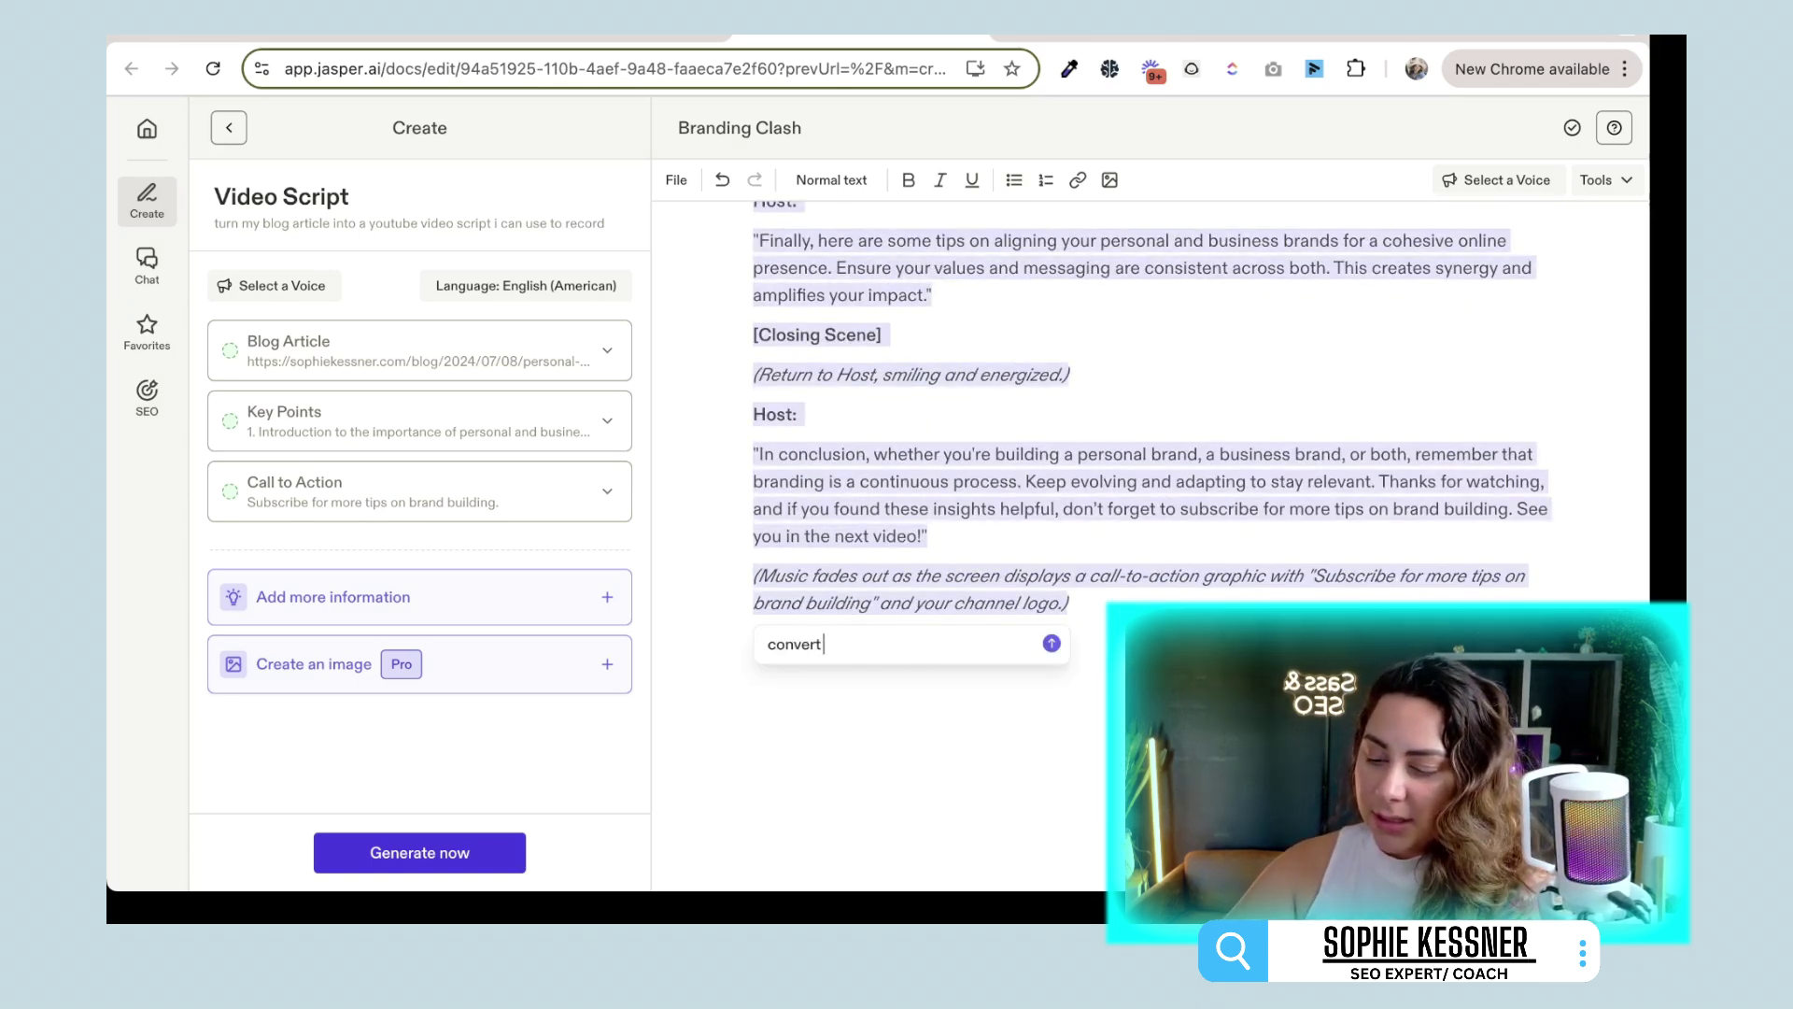
{"action": "type", "text": " this into easy to"}
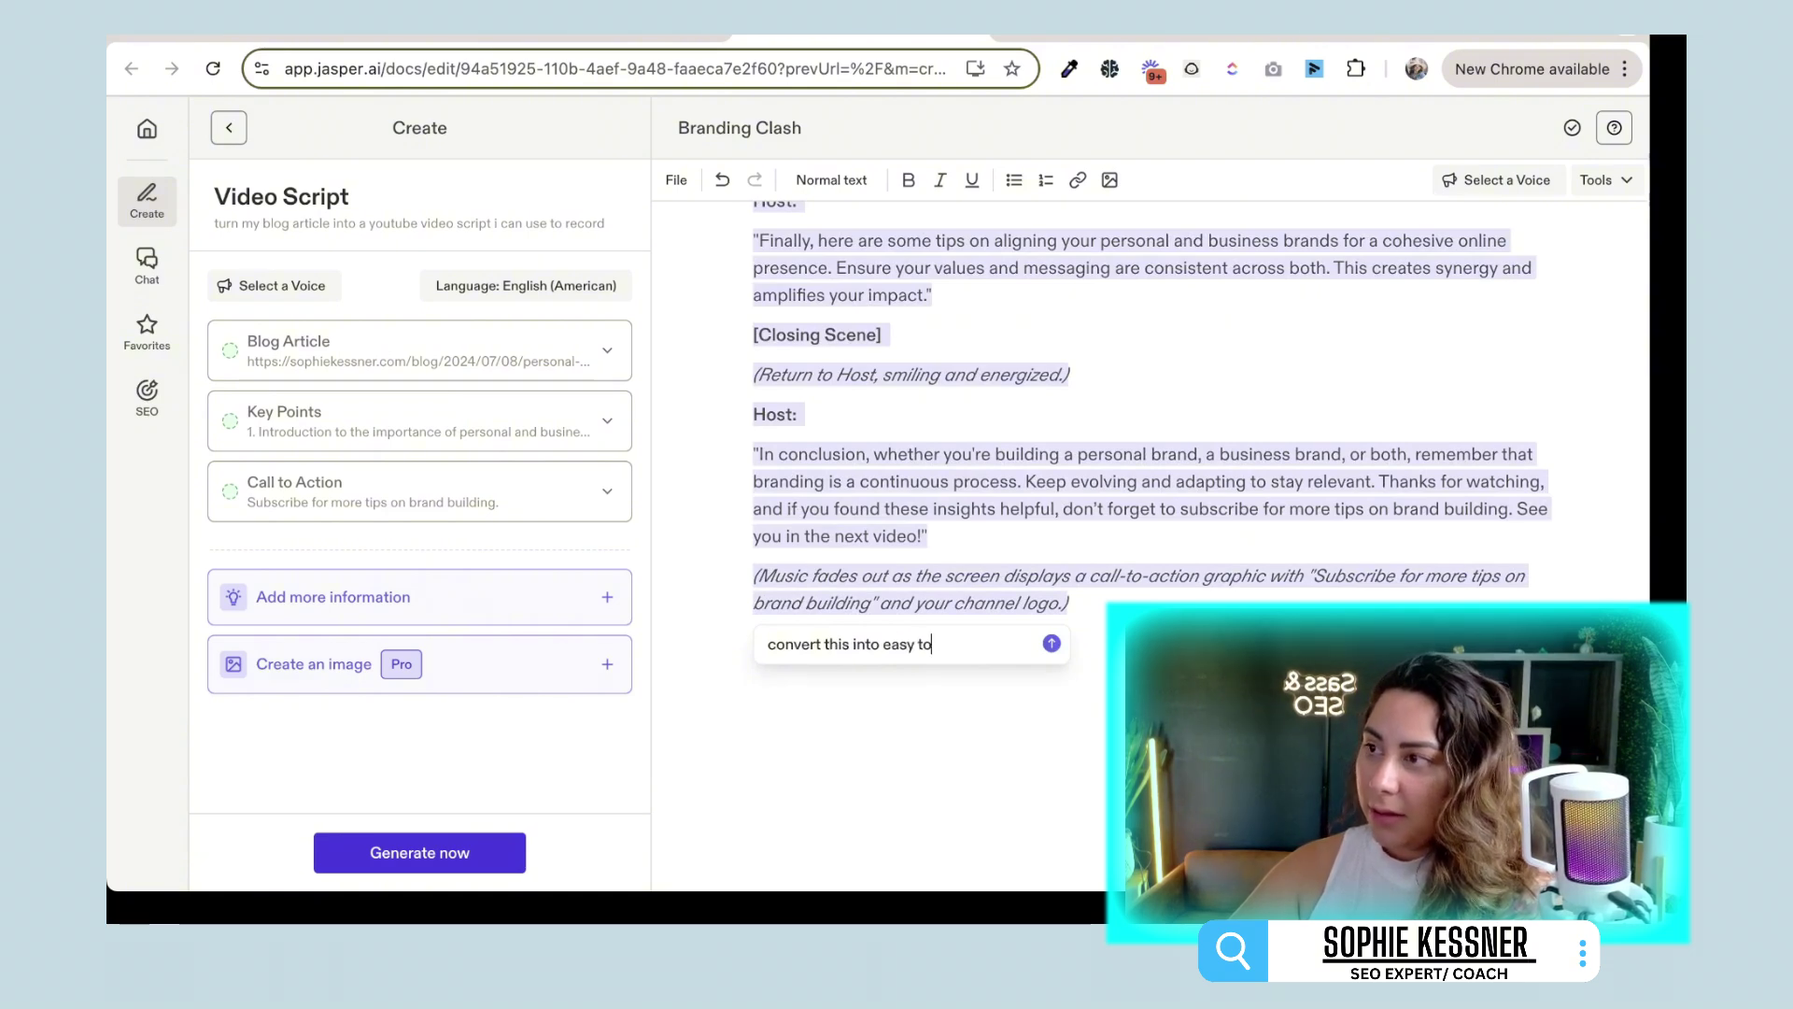
{"action": "type", "text": " follow bullet points of ch"}
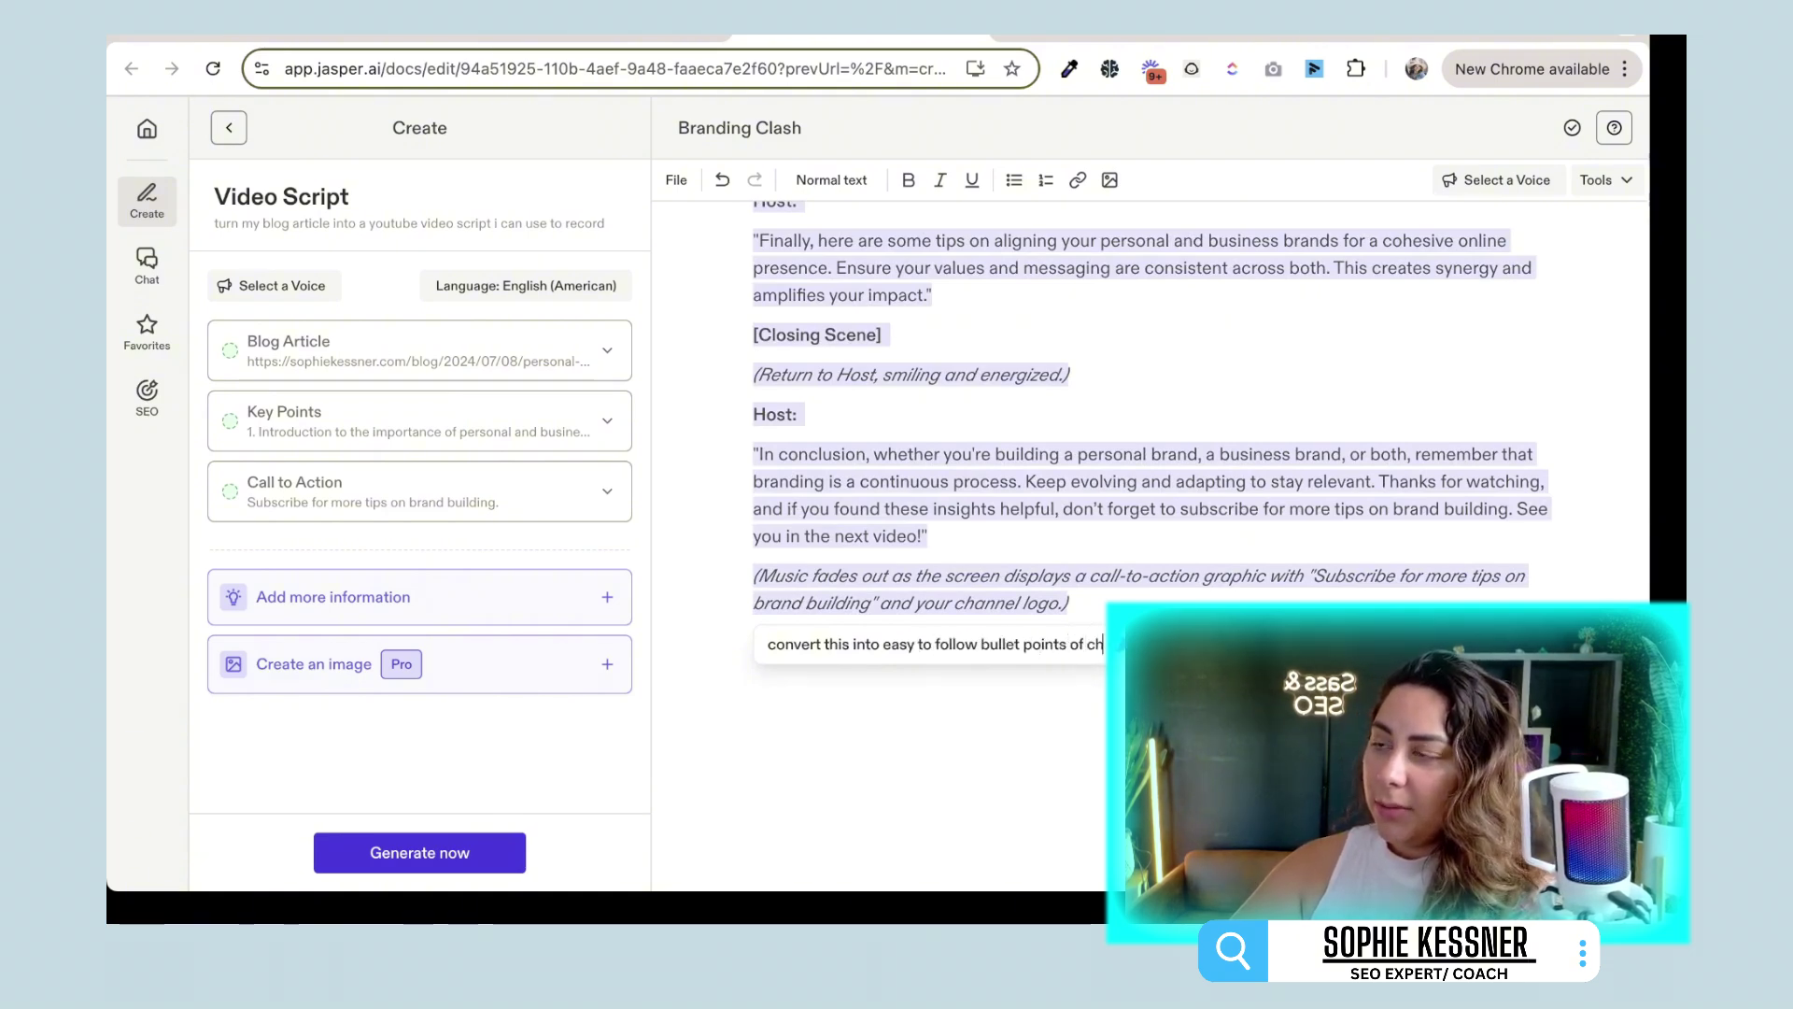
{"action": "key", "text": "BackSpace"}
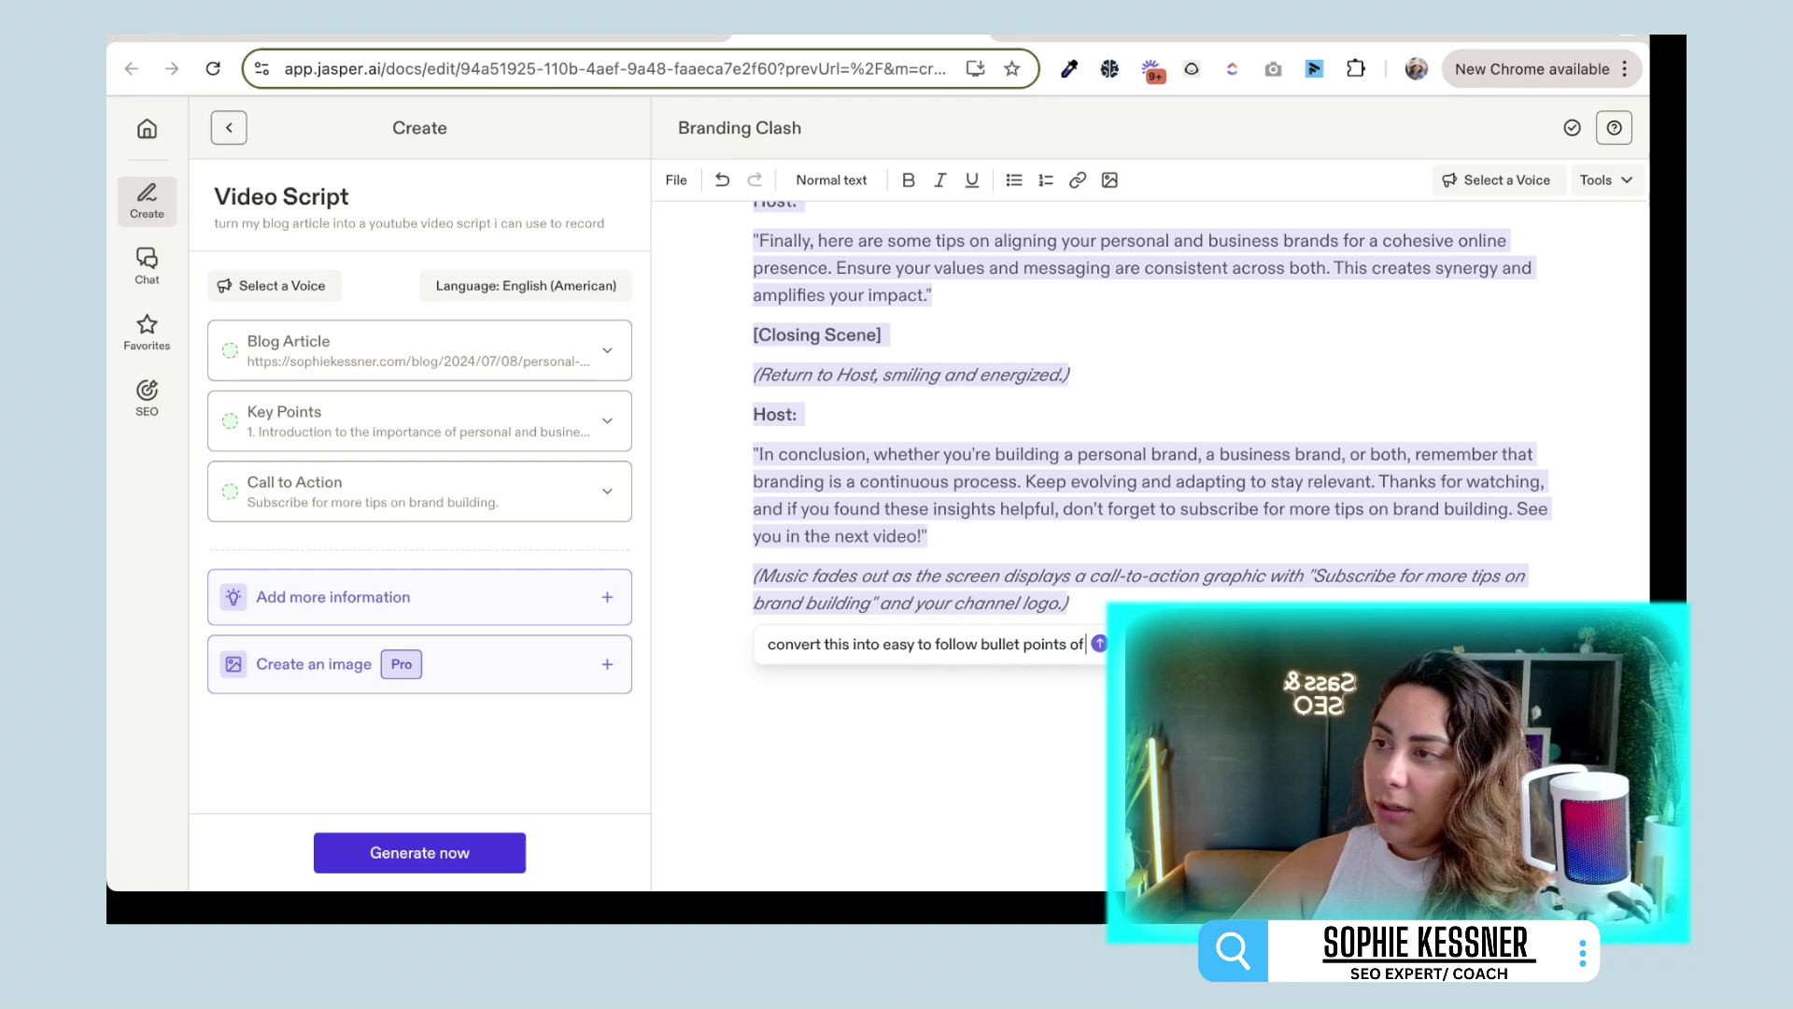
{"action": "type", "text": "o "}
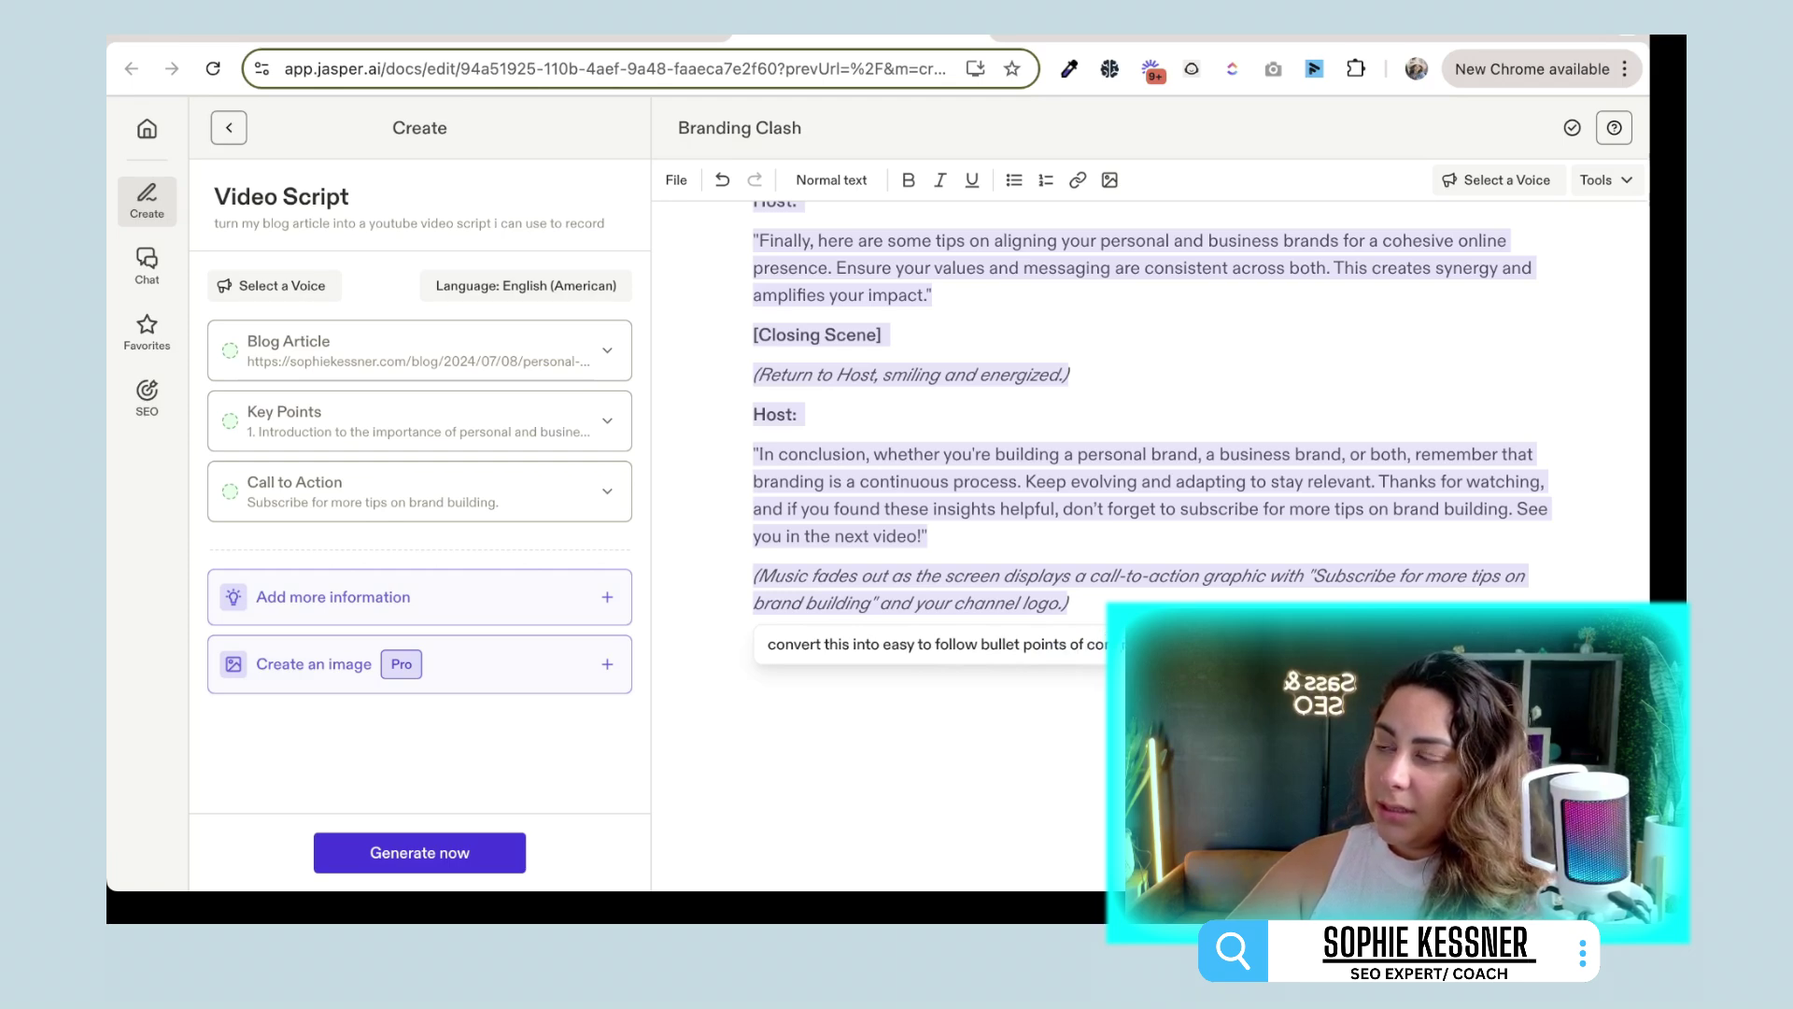
{"action": "type", "text": "messages an"}
{"action": "type", "text": "d ke"}
{"action": "key", "text": "BackSpace"}
{"action": "type", "text": "key points ins"}
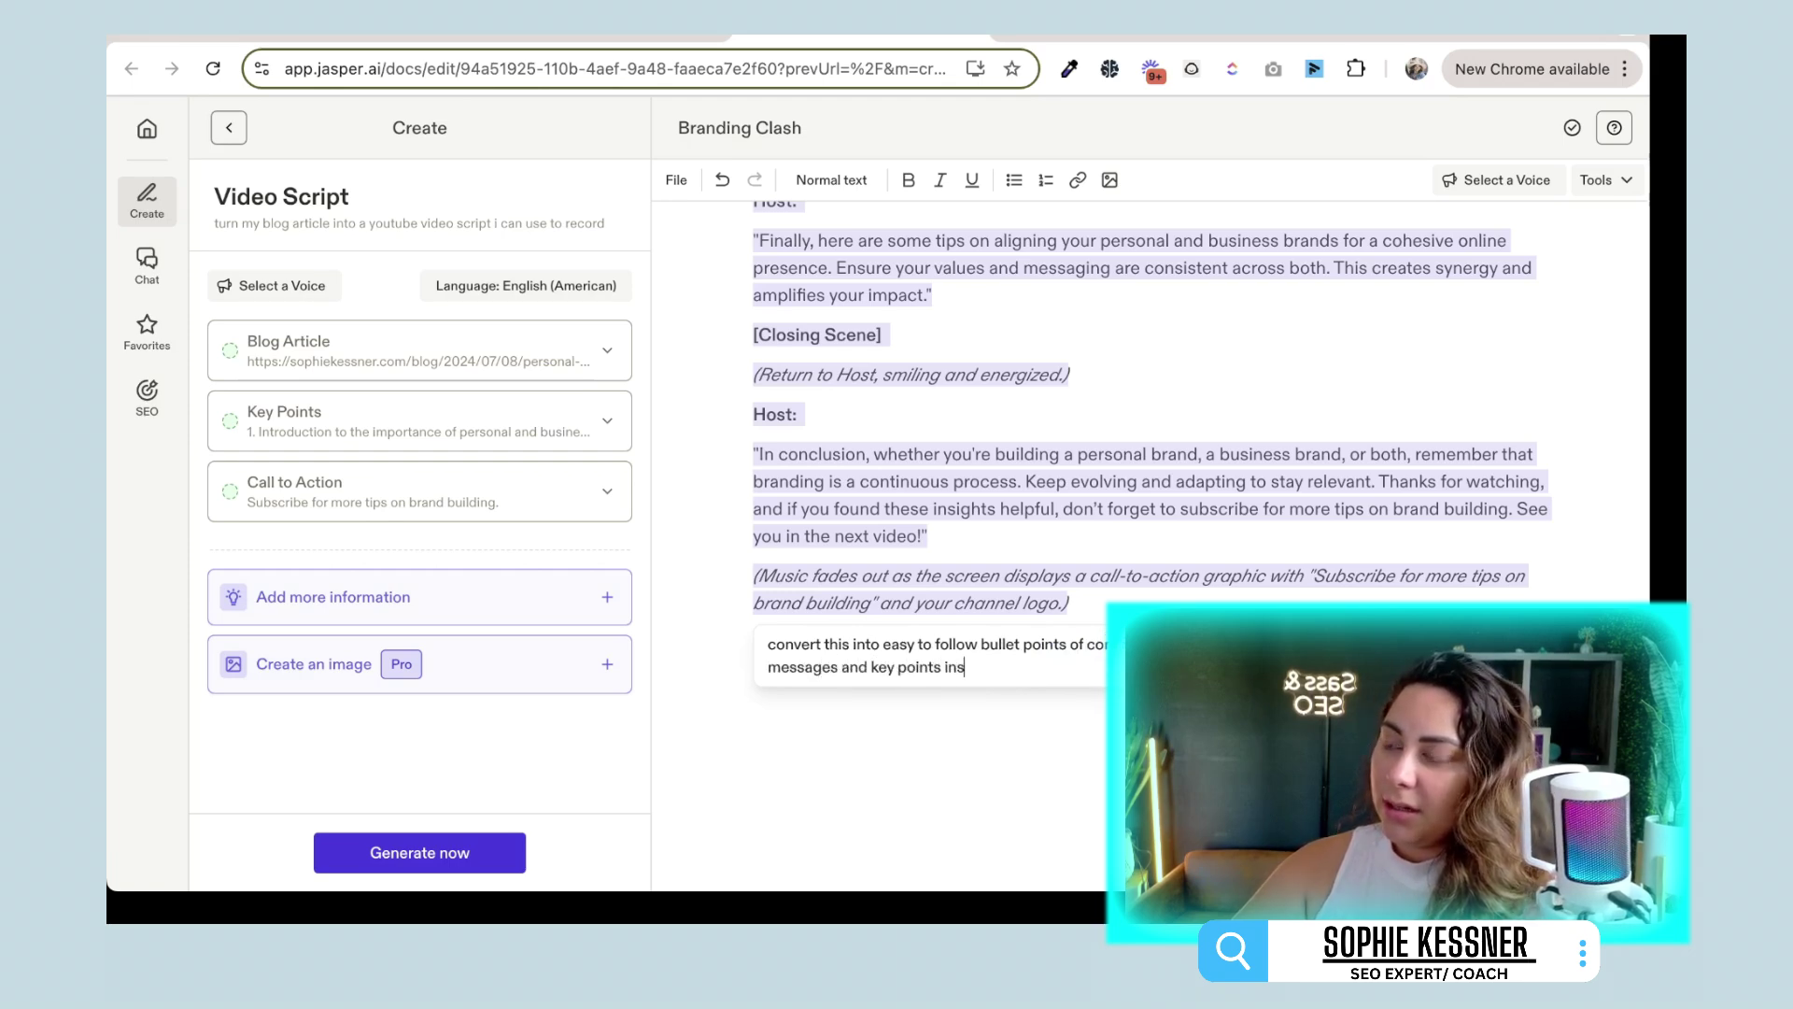
{"action": "type", "text": "tead of a script"}
{"action": "key", "text": "Return"}
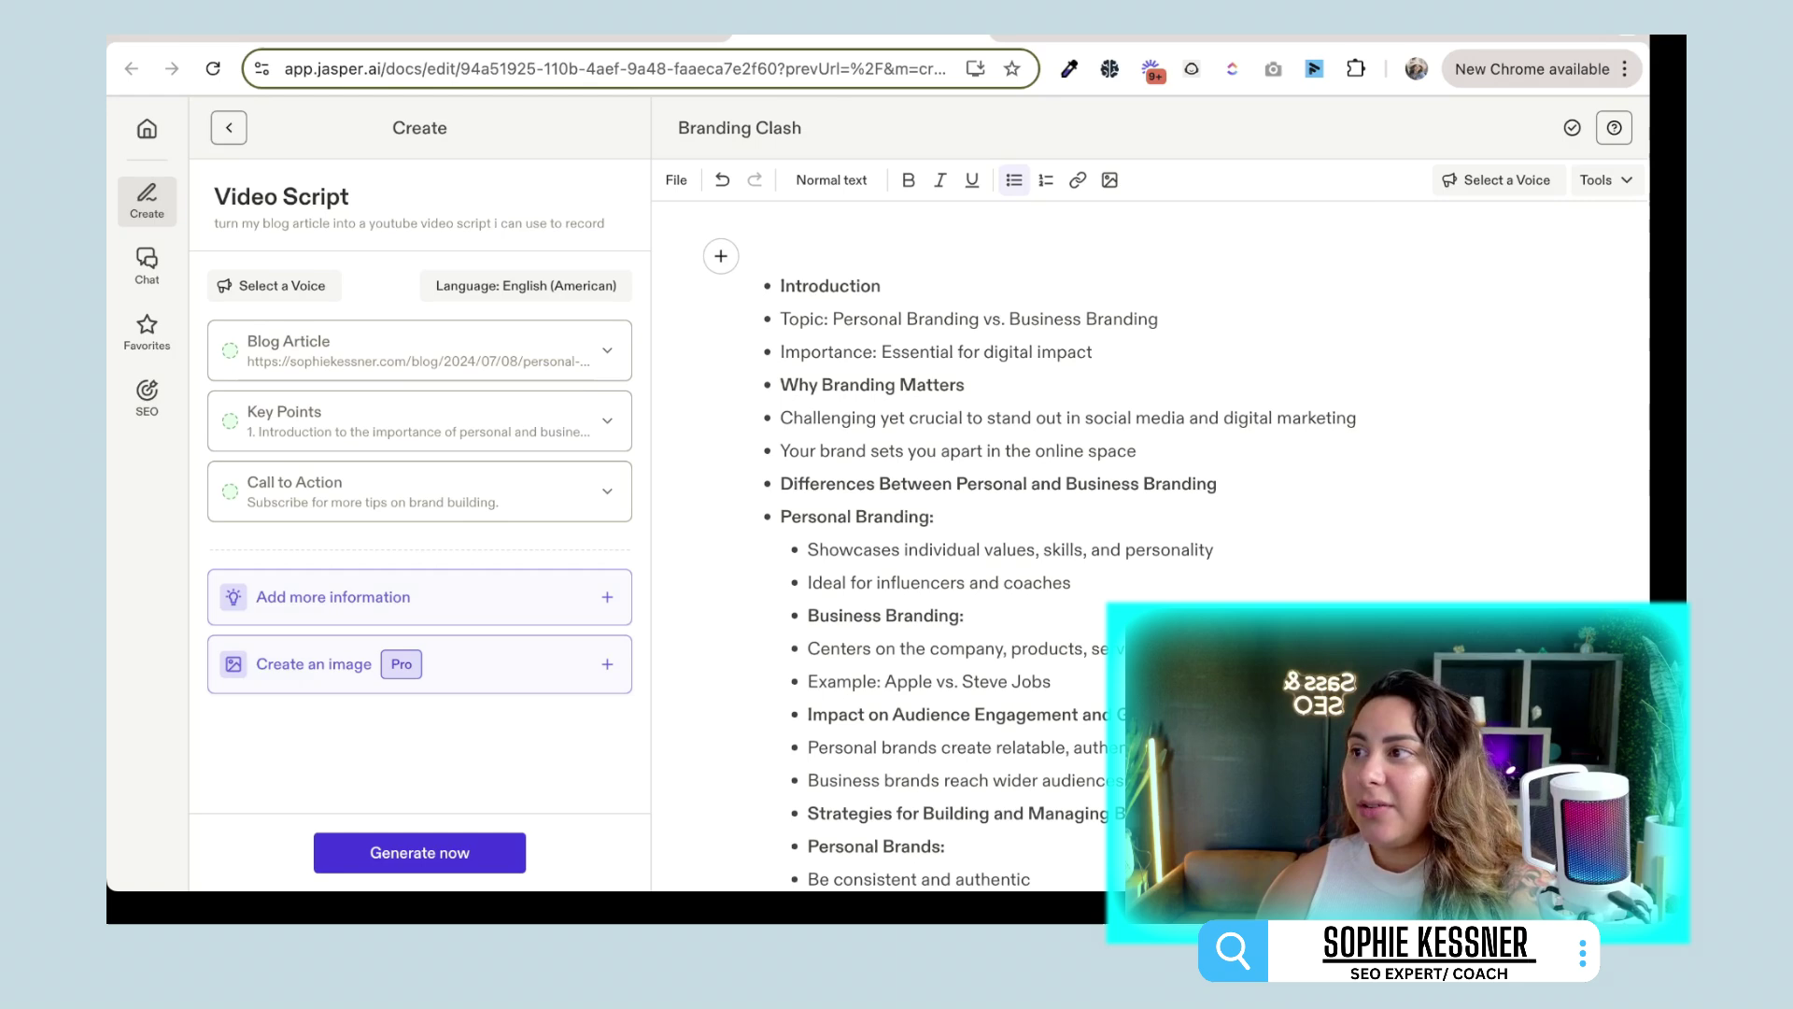
Step: Scroll down through the new bullet-point outline of key messages
{"action": "scroll", "coordinate": [1149, 561], "scroll_direction": "down", "scroll_amount": 5}
{"action": "scroll", "coordinate": [1149, 560], "scroll_direction": "down", "scroll_amount": 8}
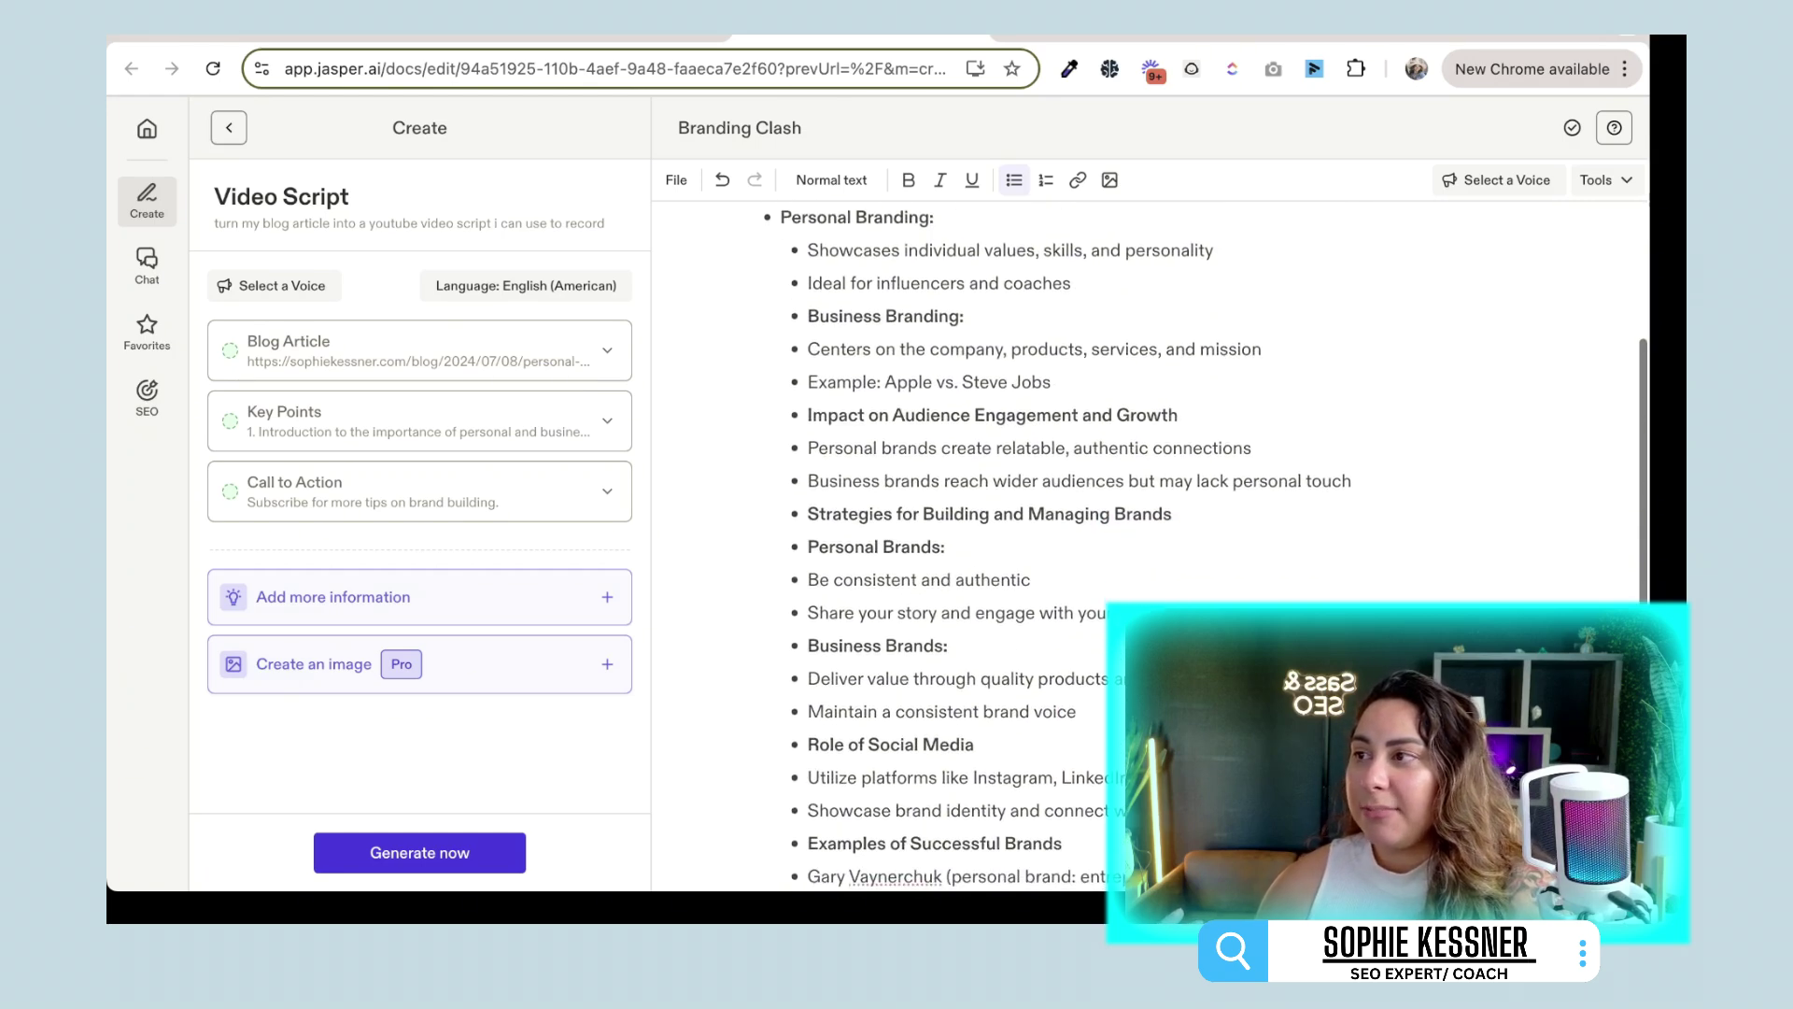